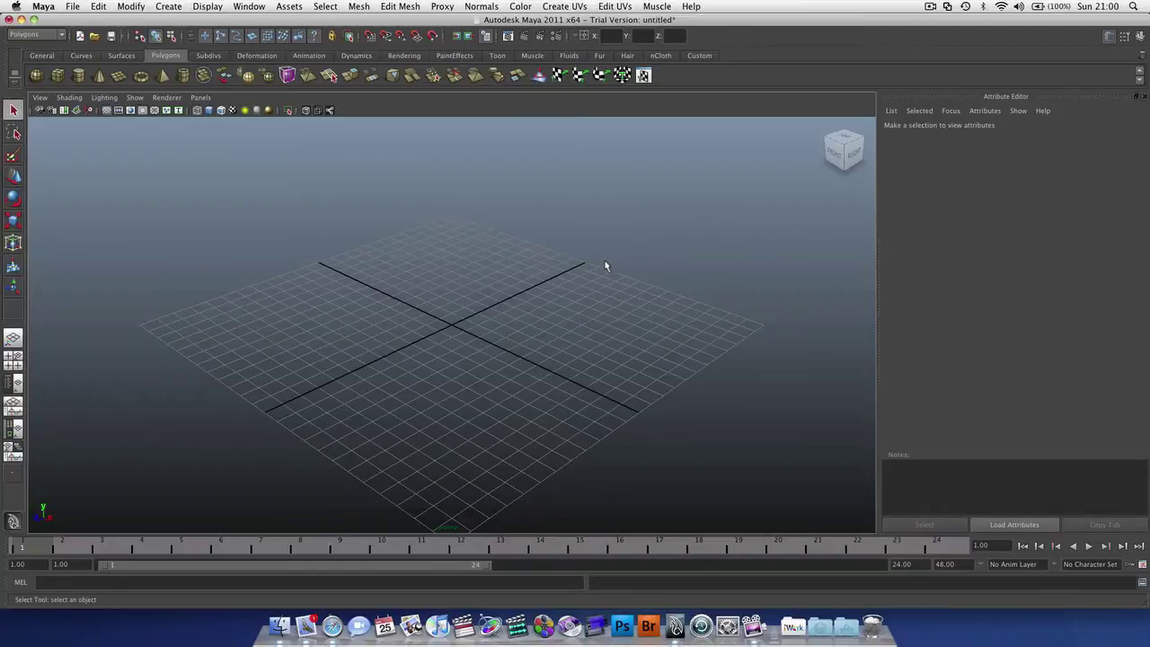
Orbit the grid, step through the General, Curves and Surfaces shelves, then show the Channel Box.
{"action": "mouse_move", "coordinate": [521, 259]}
{"action": "left_mouse_down", "text": "alt"}
{"action": "mouse_move", "coordinate": [504, 256]}
{"action": "mouse_move", "coordinate": [588, 278]}
{"action": "mouse_move", "coordinate": [549, 255]}
{"action": "mouse_move", "coordinate": [467, 236]}
{"action": "mouse_move", "coordinate": [535, 244]}
{"action": "left_mouse_up", "text": "alt"}
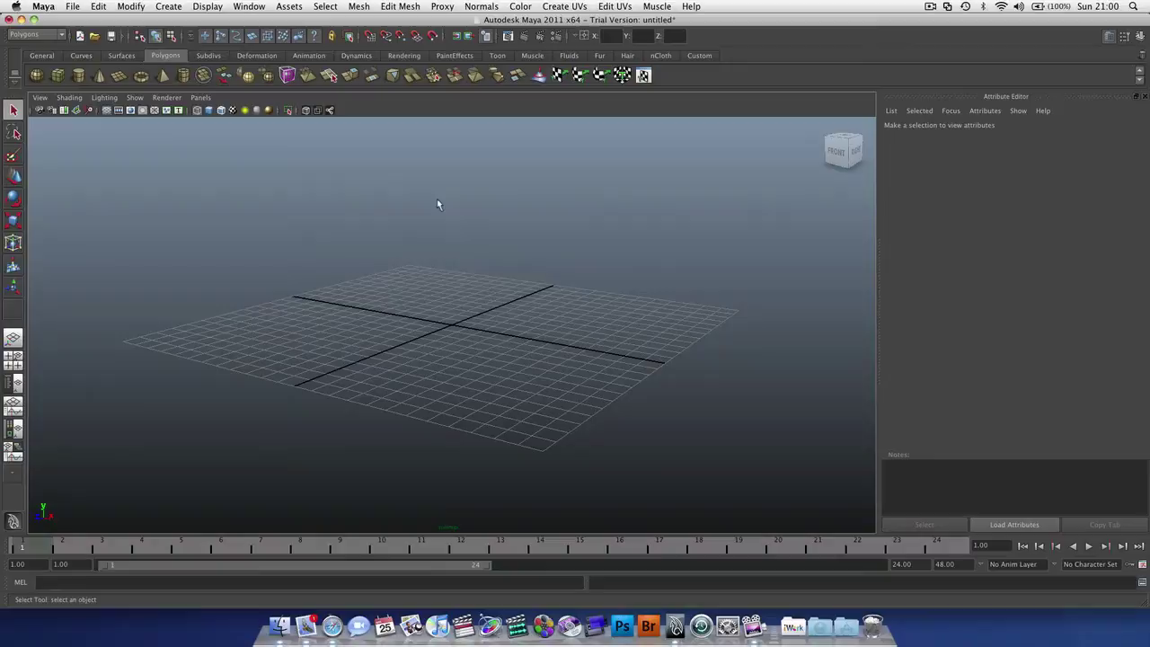
{"action": "mouse_move", "coordinate": [439, 201]}
{"action": "left_mouse_down", "text": "alt"}
{"action": "mouse_move", "coordinate": [477, 221]}
{"action": "mouse_move", "coordinate": [607, 243]}
{"action": "mouse_move", "coordinate": [477, 236]}
{"action": "mouse_move", "coordinate": [444, 182]}
{"action": "mouse_move", "coordinate": [441, 213]}
{"action": "mouse_move", "coordinate": [422, 216]}
{"action": "left_mouse_up", "text": "alt"}
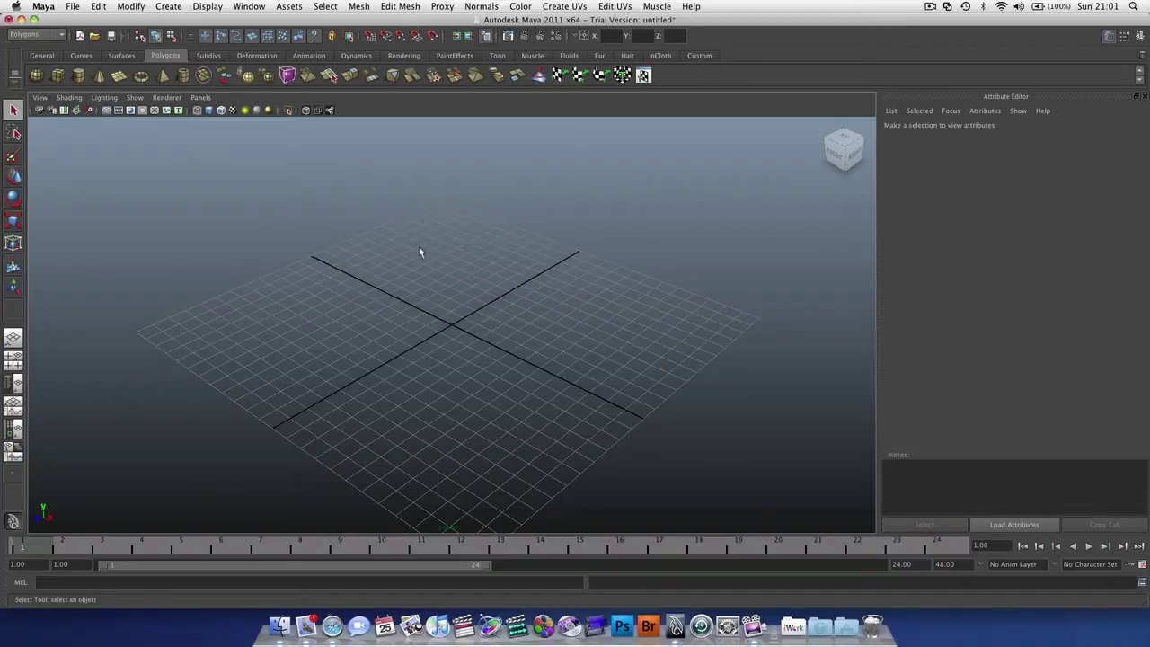
{"action": "left_click", "coordinate": [41, 55]}
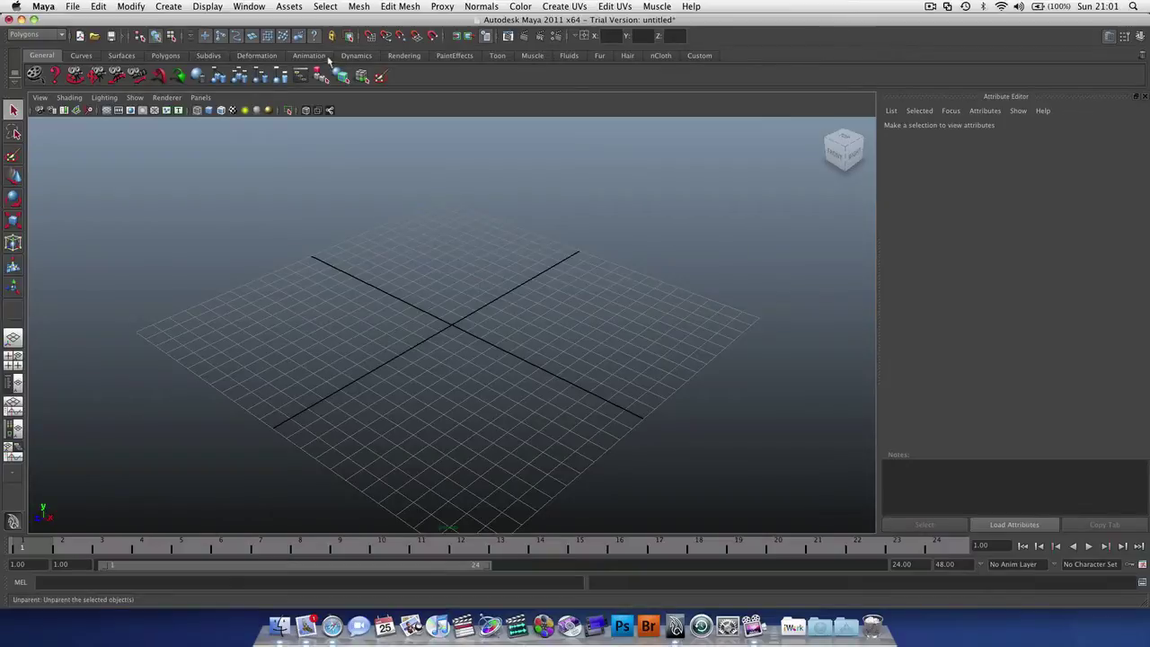
{"action": "left_click", "coordinate": [98, 55]}
{"action": "left_click", "coordinate": [123, 56]}
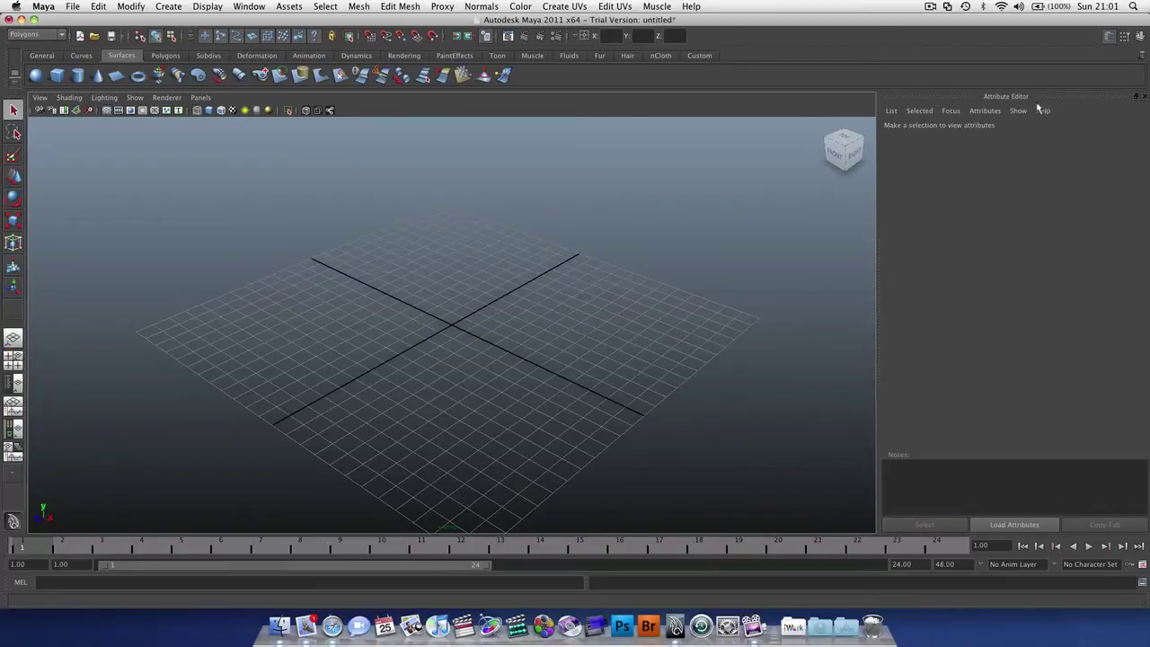
{"action": "left_click", "coordinate": [1140, 38]}
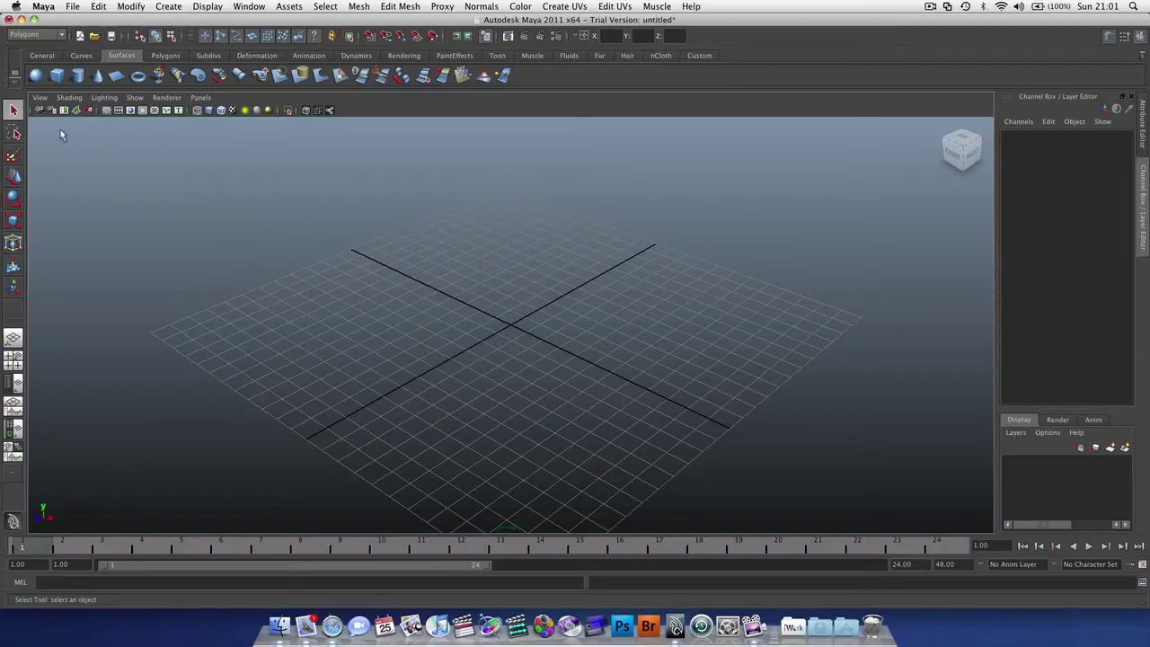
Open the Select Tool settings and scroll them, then switch to the Move Tool to list its options.
{"action": "double_click", "coordinate": [13, 109]}
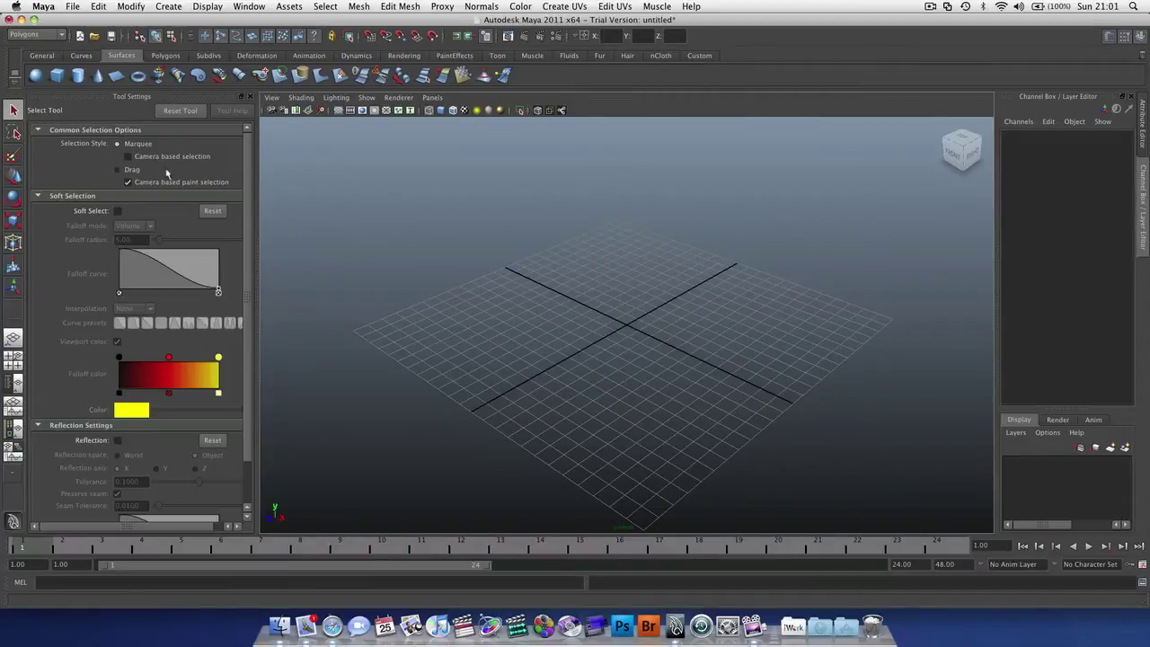
{"action": "scroll", "coordinate": [166, 173], "scroll_direction": "down", "scroll_amount": 2}
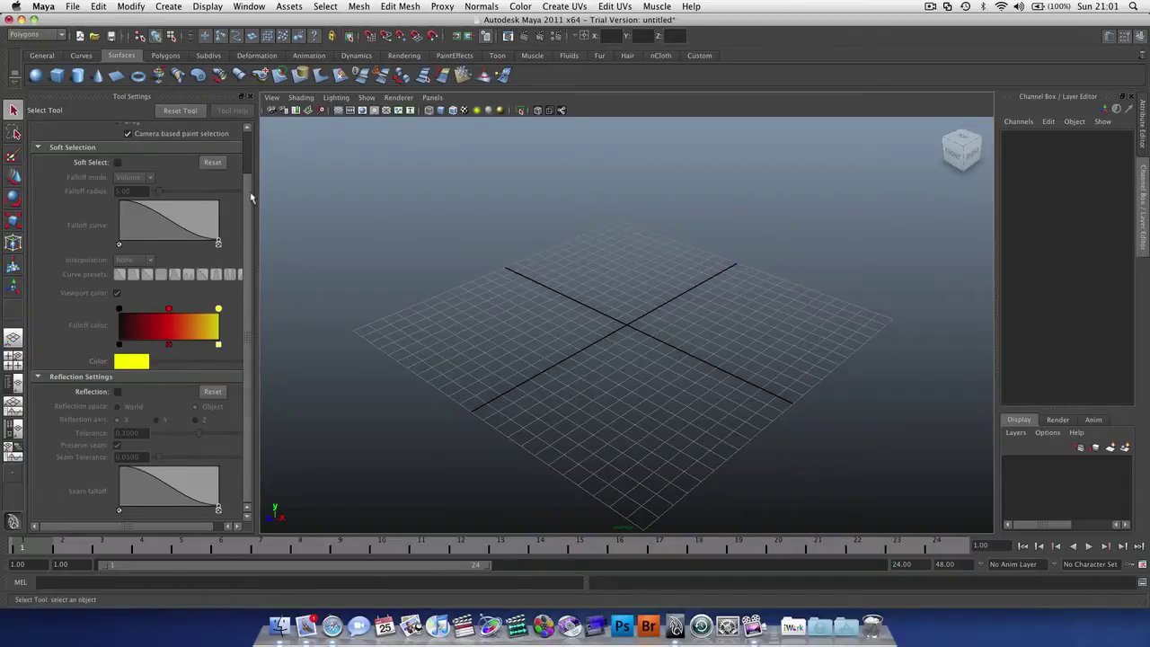
{"action": "scroll", "coordinate": [252, 197], "scroll_direction": "up", "scroll_amount": 2}
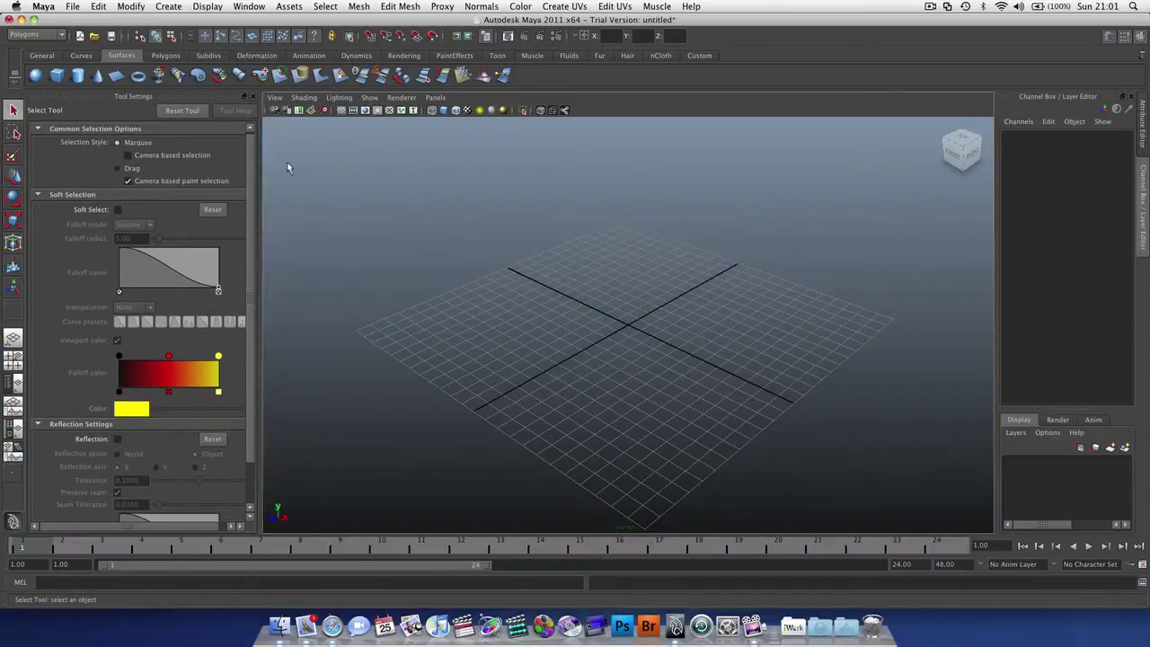
{"action": "scroll", "coordinate": [139, 324], "scroll_direction": "down", "scroll_amount": 2}
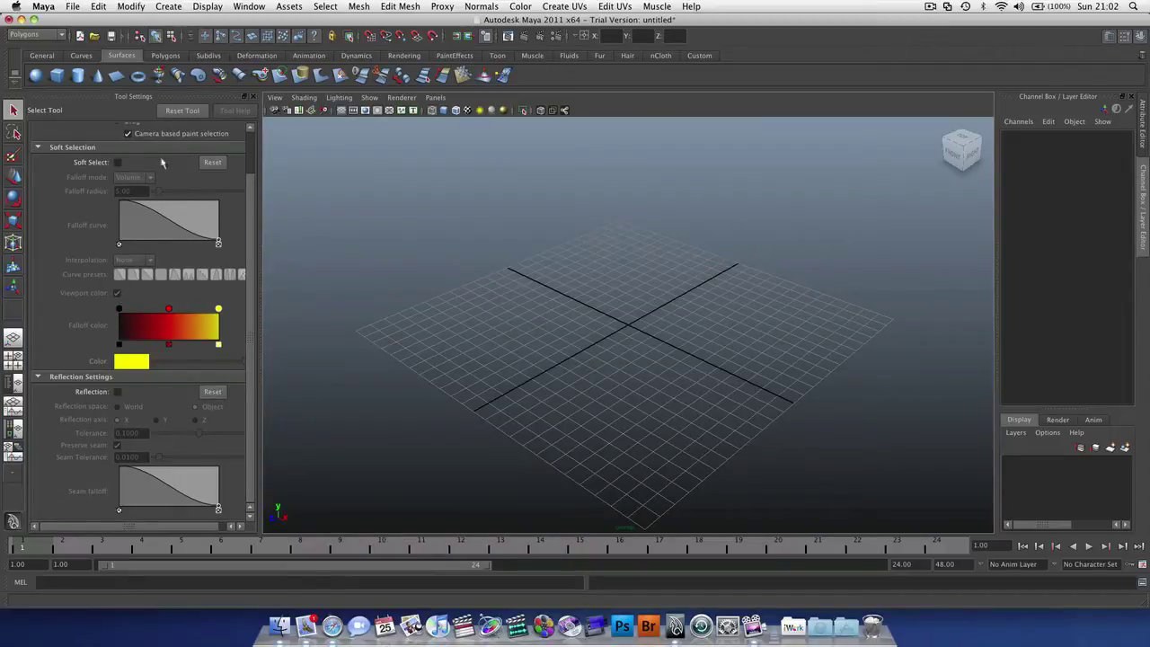
{"action": "left_click", "coordinate": [10, 179]}
{"action": "scroll", "coordinate": [115, 191], "scroll_direction": "down", "scroll_amount": 10}
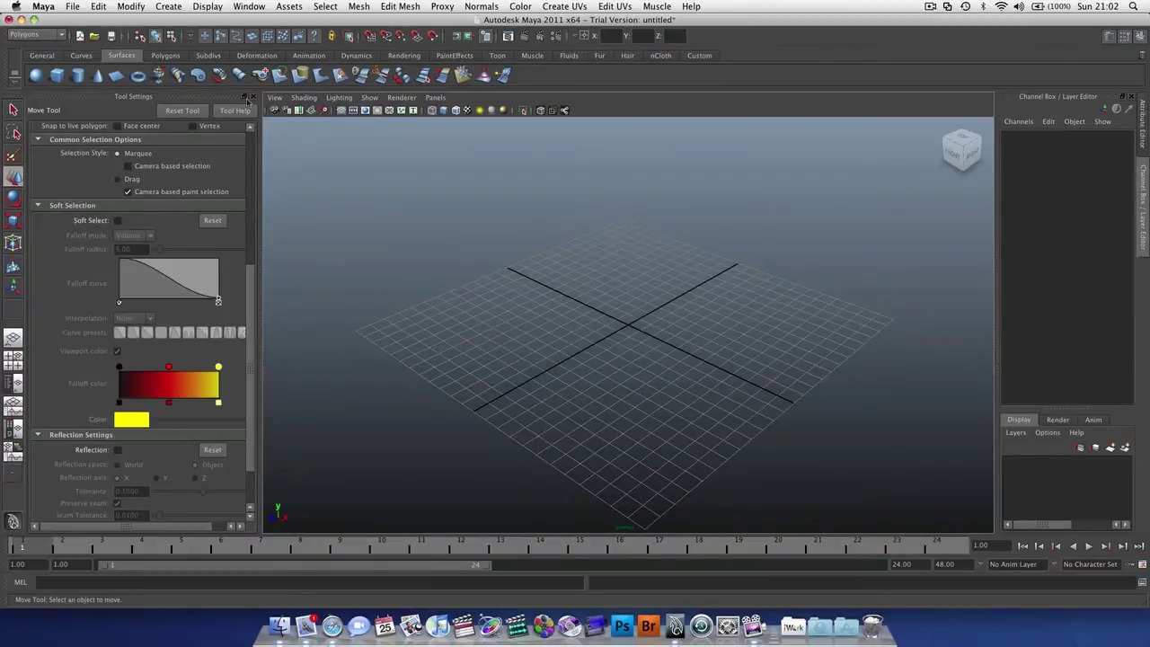
{"action": "left_click_drag", "start_coordinate": [248, 99], "coordinate": [530, 139]}
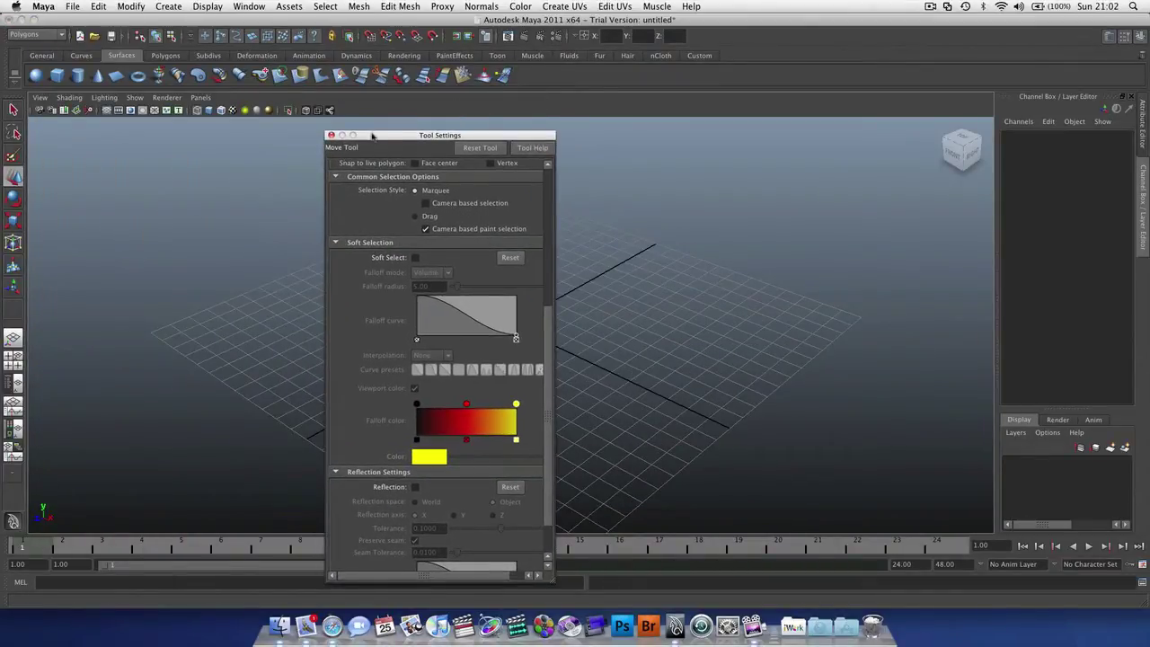
{"action": "left_click_drag", "start_coordinate": [375, 137], "coordinate": [102, 133]}
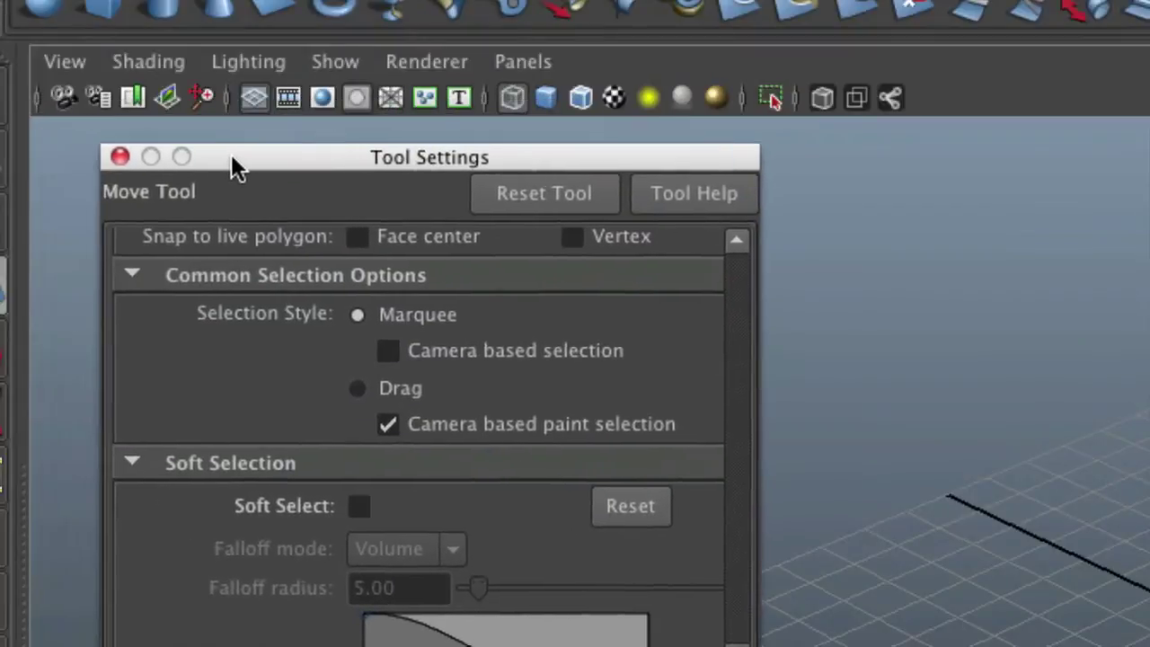
{"action": "left_click_drag", "start_coordinate": [232, 159], "coordinate": [31, 132]}
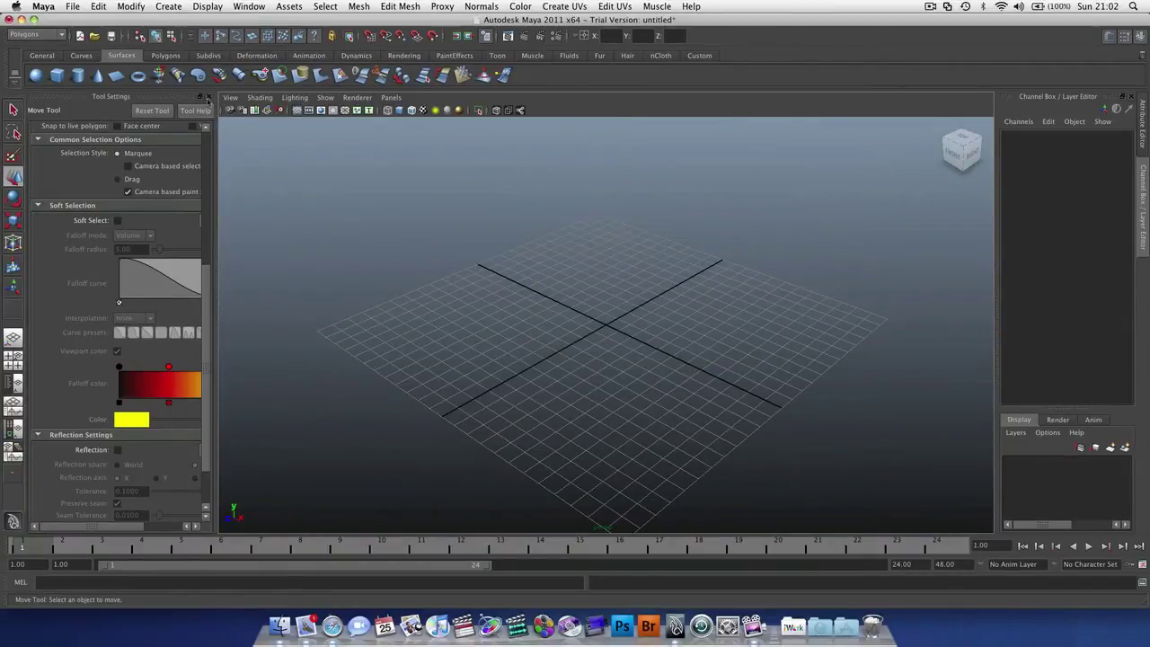
Reopen the Select Tool settings, then swap between the Attribute Editor and Channel Box twice.
{"action": "left_click", "coordinate": [208, 97]}
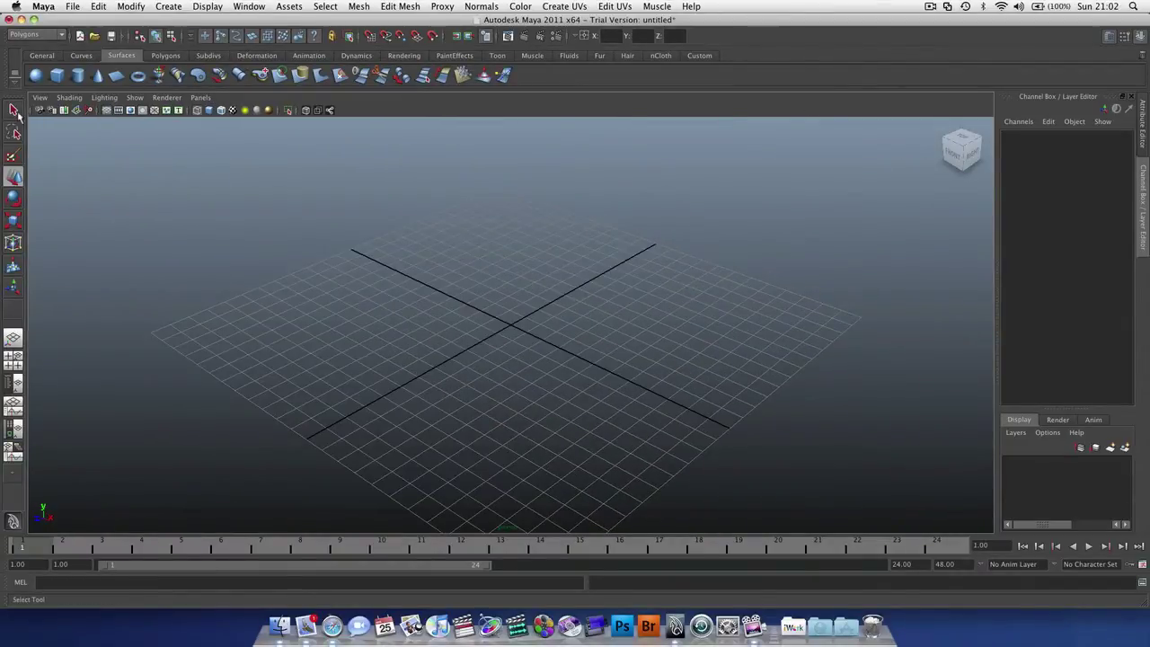
{"action": "double_click", "coordinate": [13, 109]}
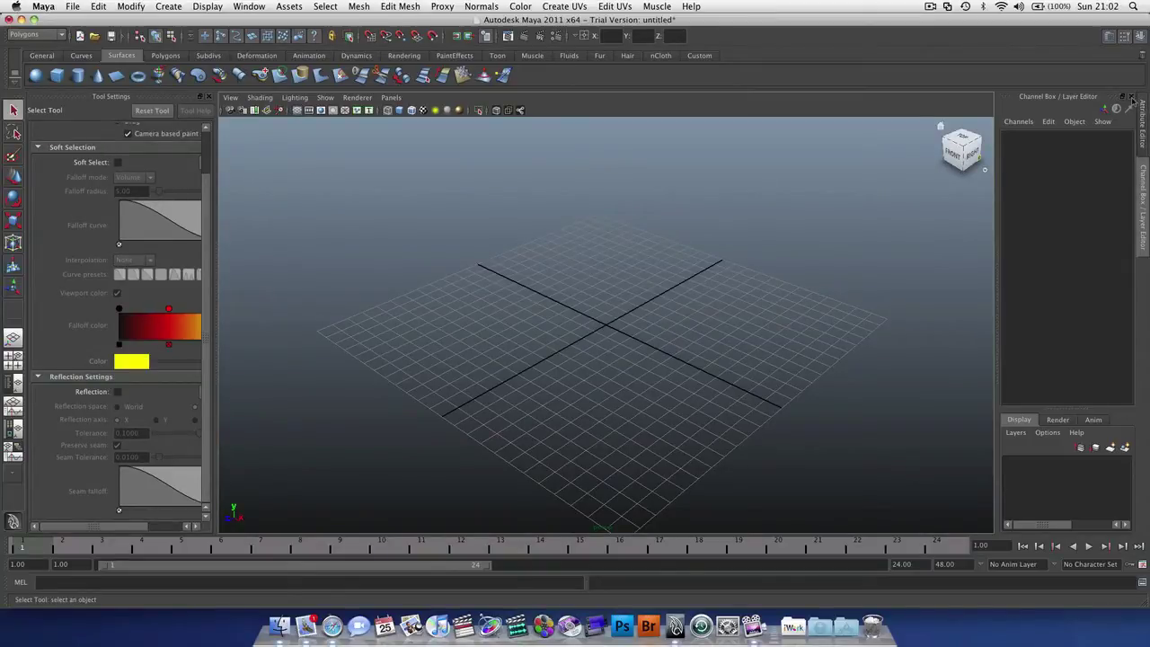
{"action": "left_click", "coordinate": [1132, 98]}
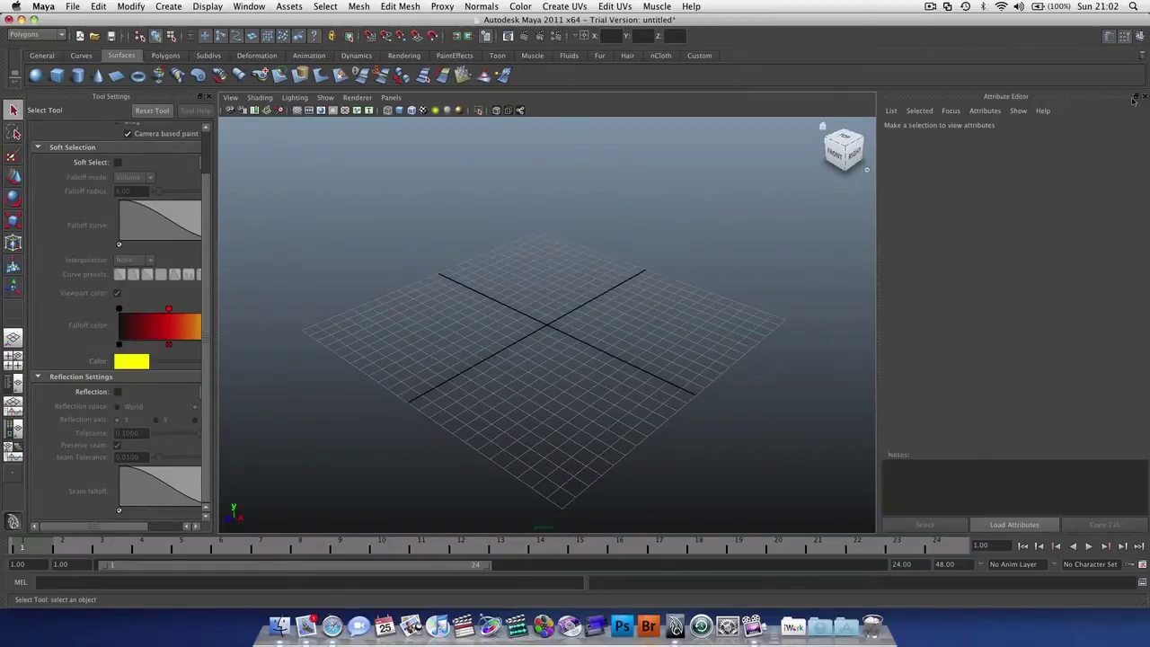
{"action": "left_click", "coordinate": [1138, 37]}
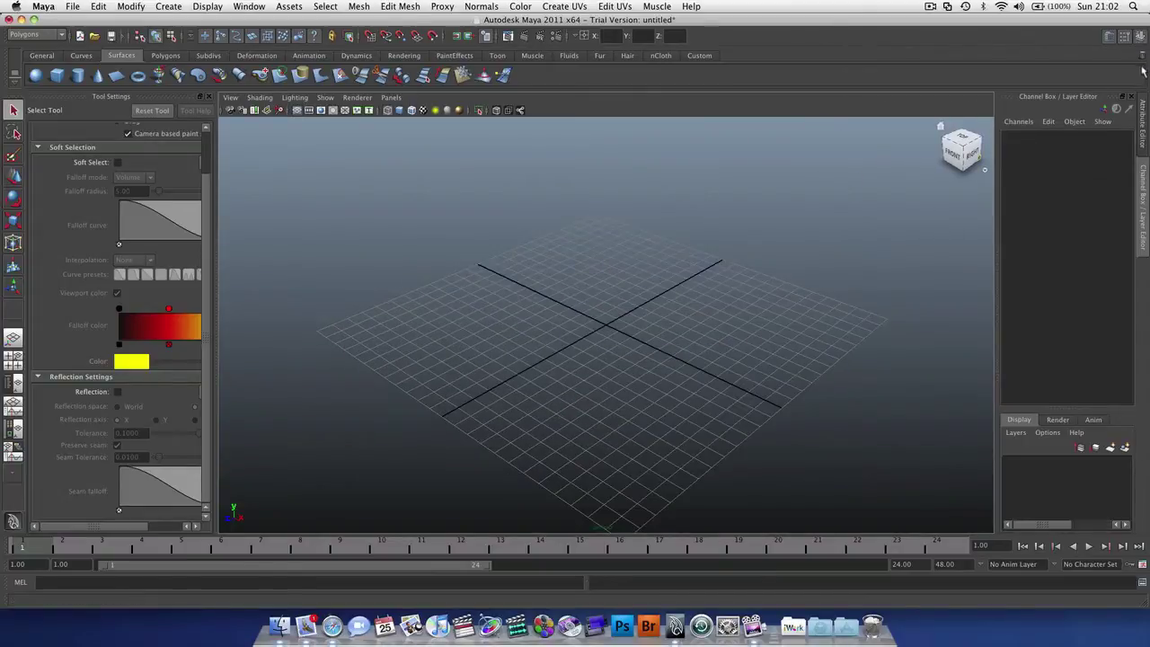
{"action": "left_click", "coordinate": [1135, 99]}
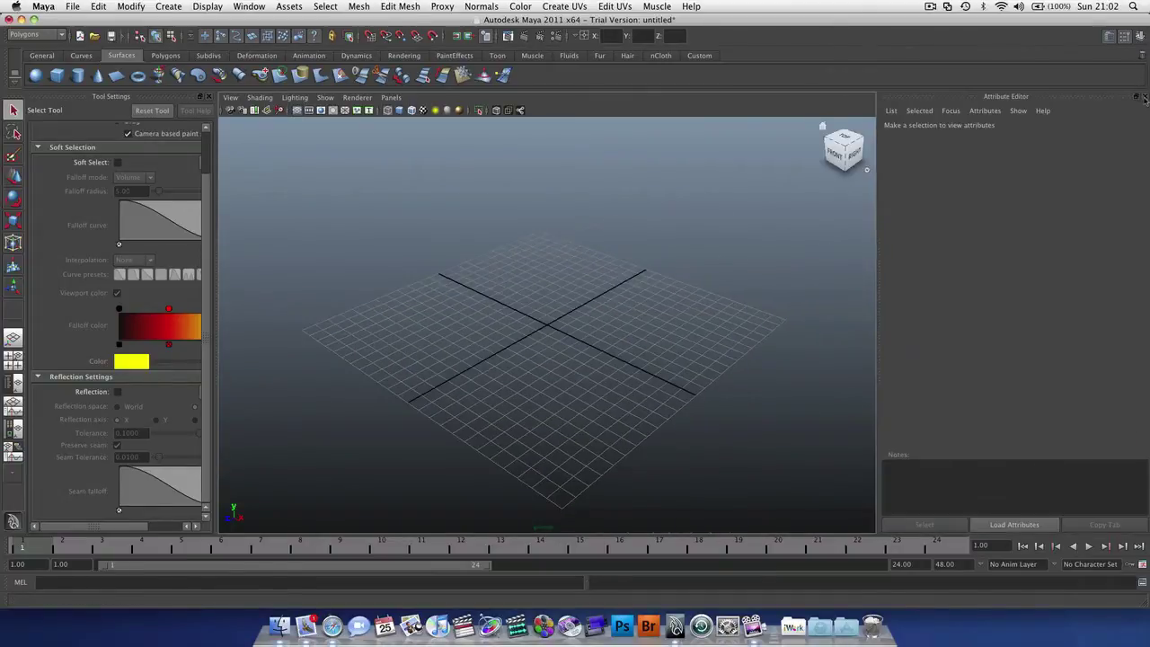
{"action": "left_click", "coordinate": [1138, 37]}
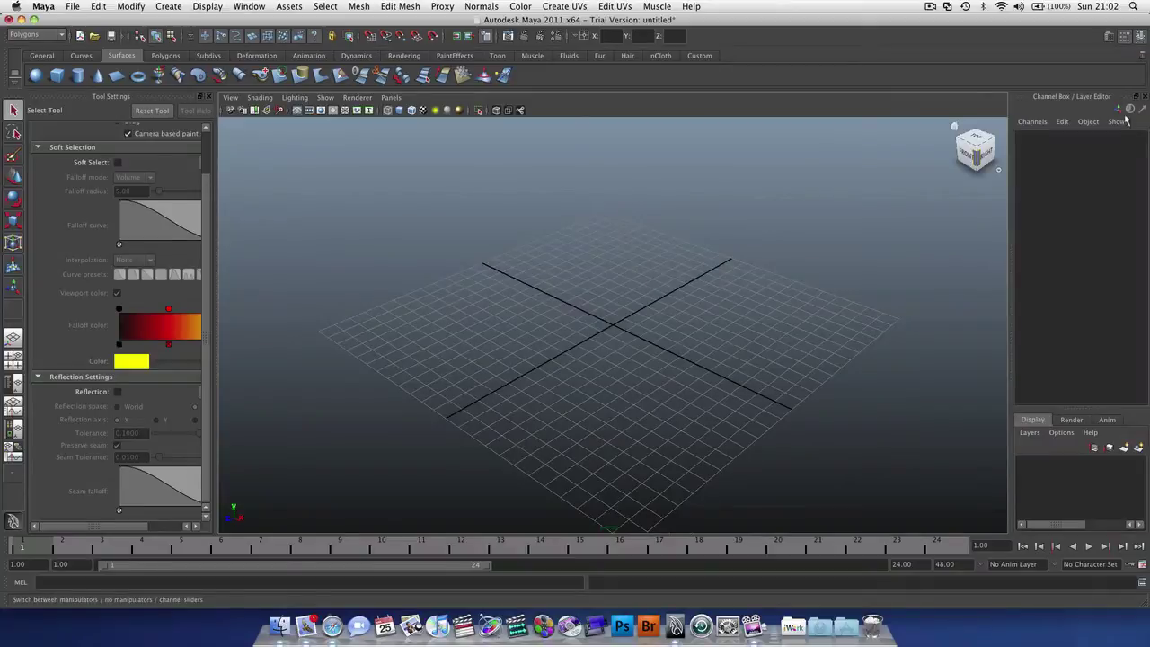
Toggle the Channel Box, Attribute Editor and Tool Settings panels, ending with the Channel Box shown.
{"action": "left_click", "coordinate": [1140, 37]}
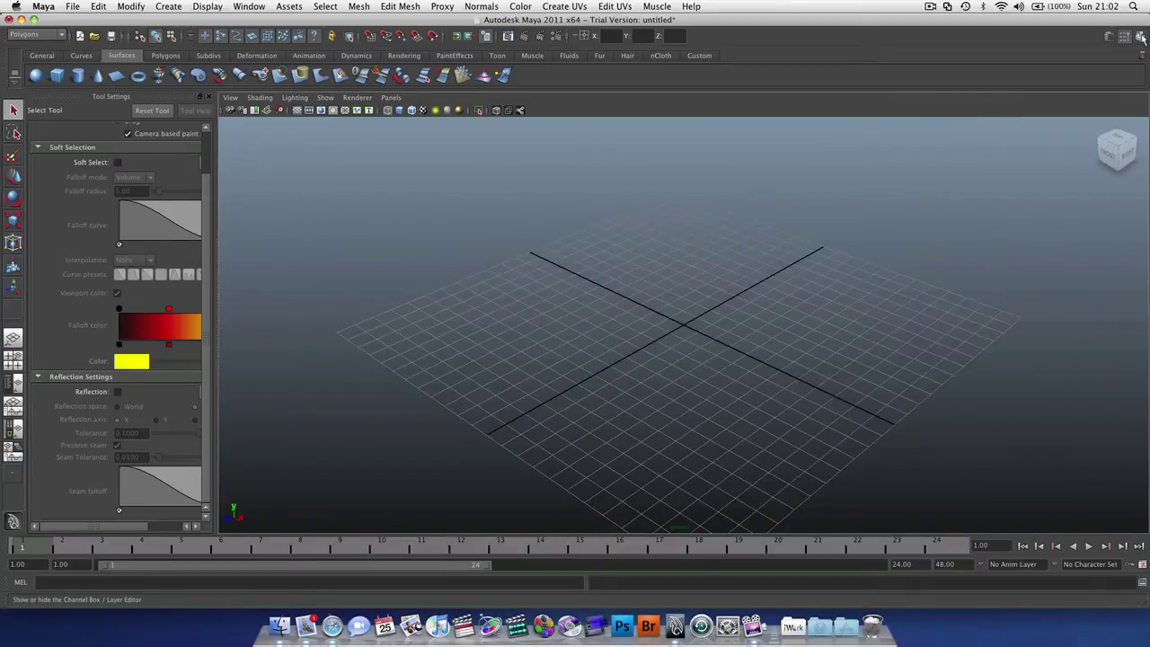
{"action": "left_click", "coordinate": [1139, 37]}
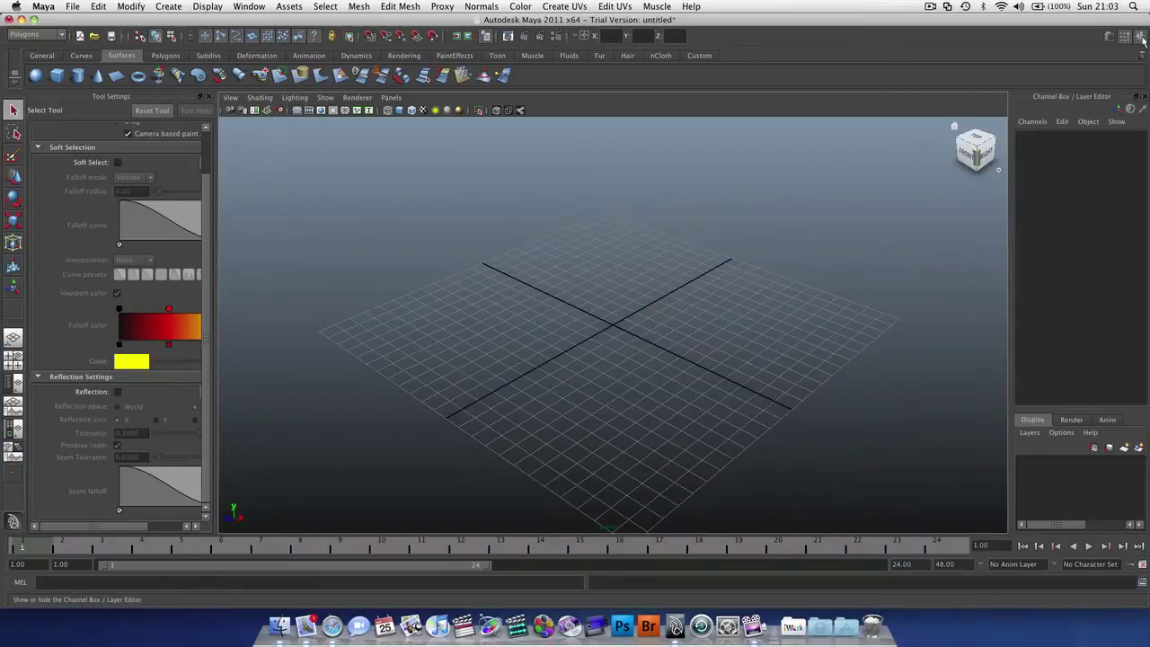
{"action": "left_click", "coordinate": [1141, 38]}
{"action": "left_click", "coordinate": [1112, 38]}
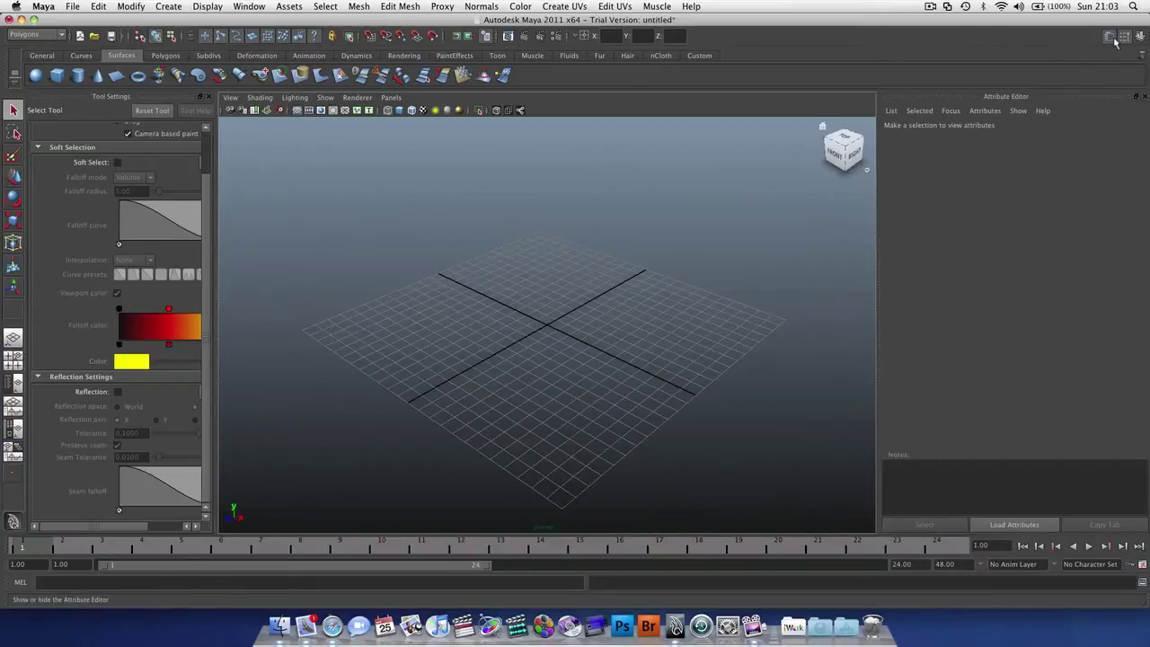
{"action": "left_click", "coordinate": [1125, 38]}
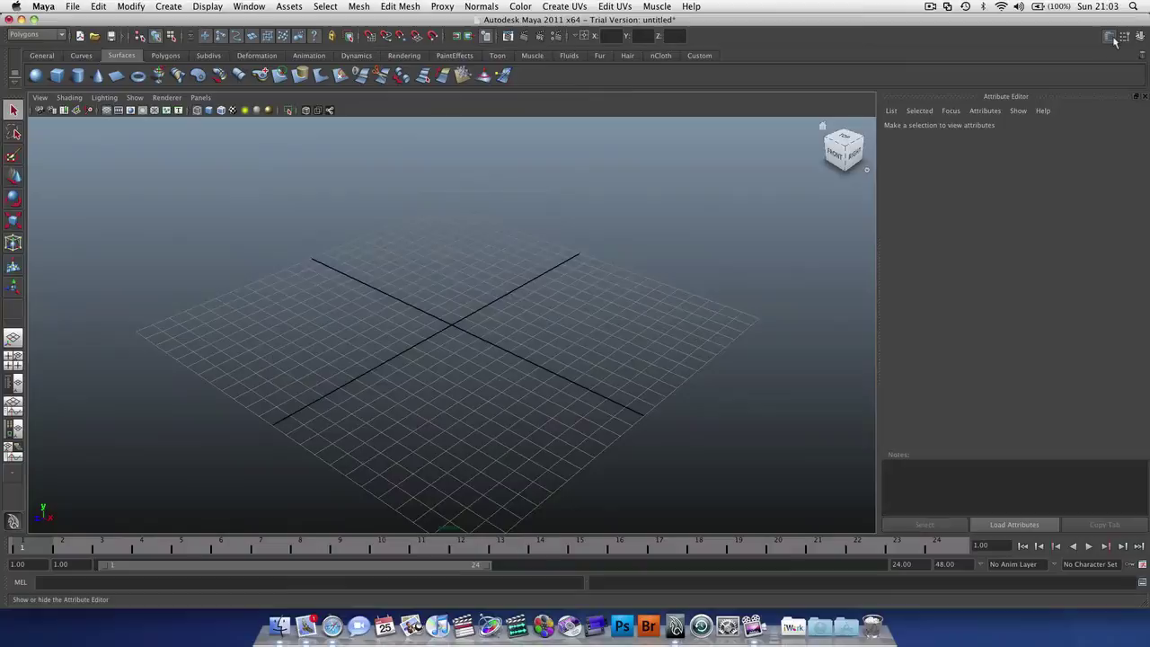
{"action": "left_click", "coordinate": [1112, 39]}
{"action": "left_click", "coordinate": [1113, 38]}
{"action": "left_click", "coordinate": [1124, 38]}
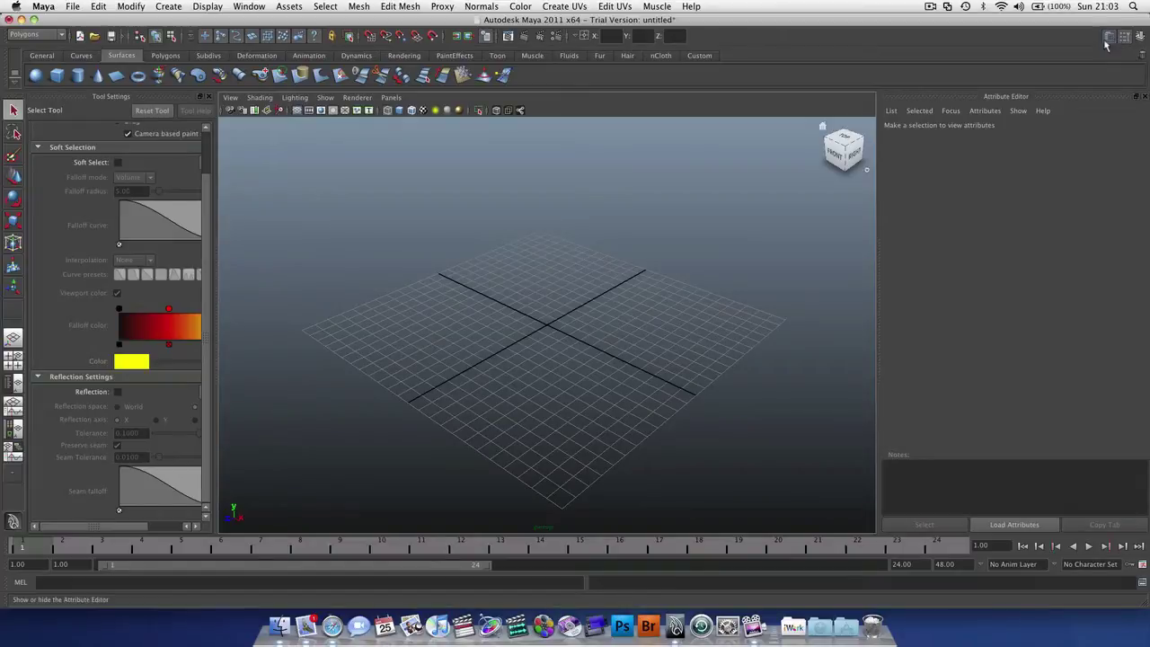
{"action": "left_click", "coordinate": [1109, 38]}
{"action": "left_click", "coordinate": [1109, 39]}
{"action": "left_click", "coordinate": [1137, 42]}
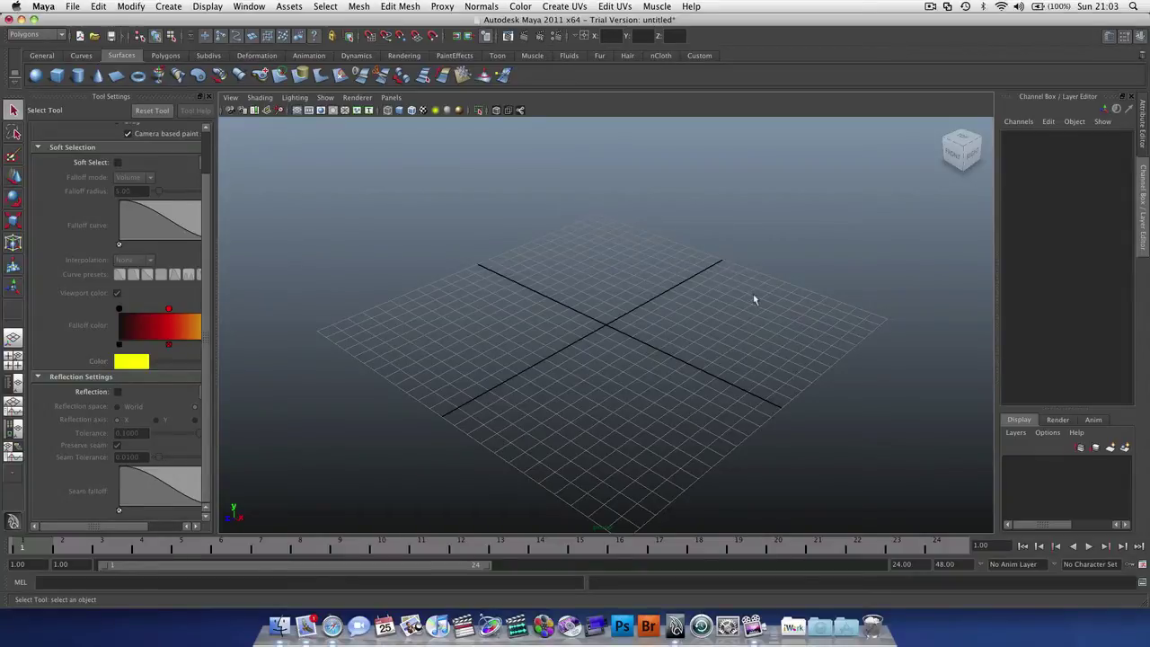
Orbit, pan and dolly the perspective camera back so more of the grid fits in view.
{"action": "left_click_drag", "start_coordinate": [711, 298], "coordinate": [782, 316], "text": "alt"}
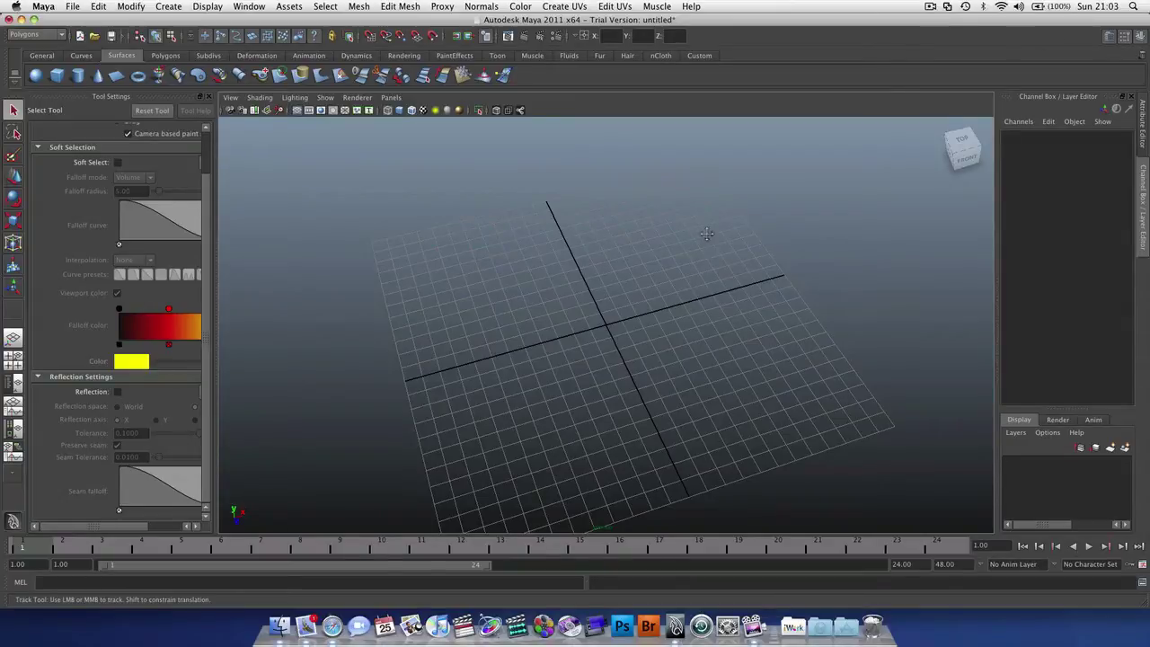
{"action": "middle_click_drag", "start_coordinate": [709, 239], "coordinate": [667, 215], "text": "alt"}
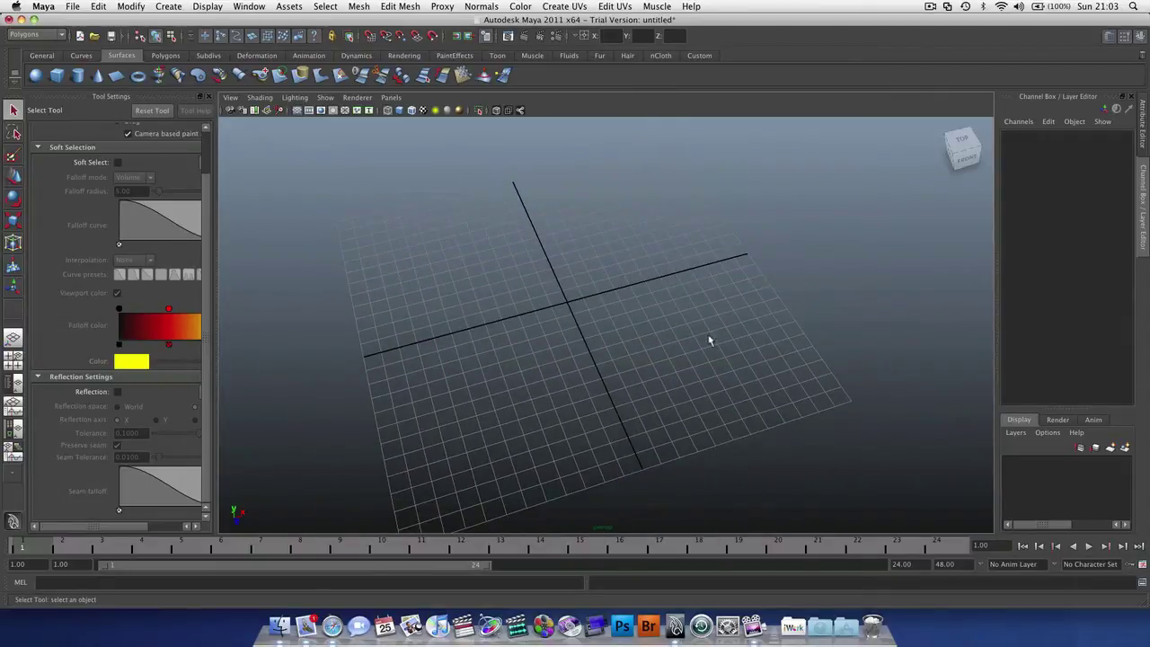
{"action": "right_click_drag", "start_coordinate": [742, 301], "coordinate": [834, 273], "text": "alt"}
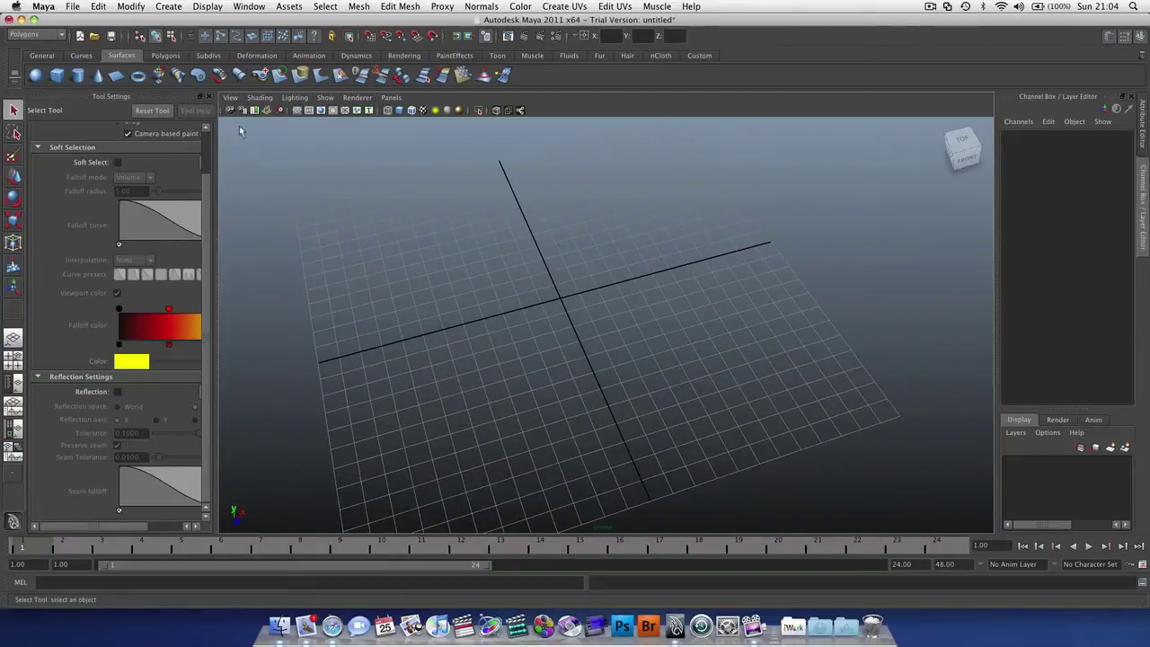
{"action": "left_click", "coordinate": [54, 7]}
{"action": "left_click", "coordinate": [65, 39]}
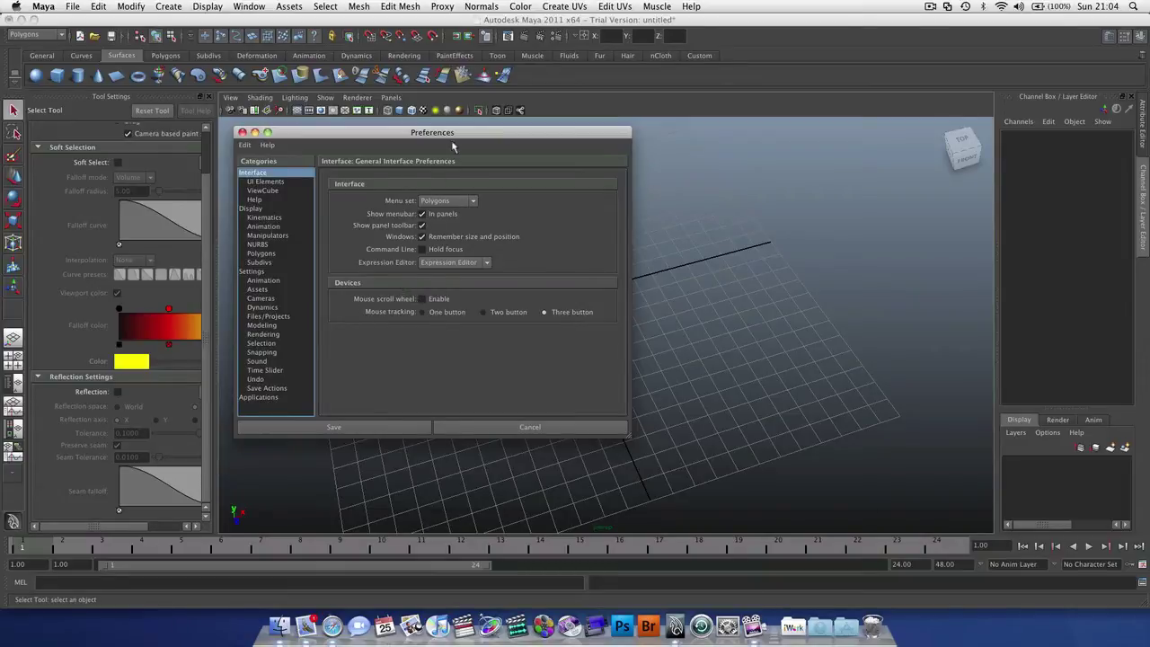
{"action": "left_click_drag", "start_coordinate": [455, 139], "coordinate": [510, 122]}
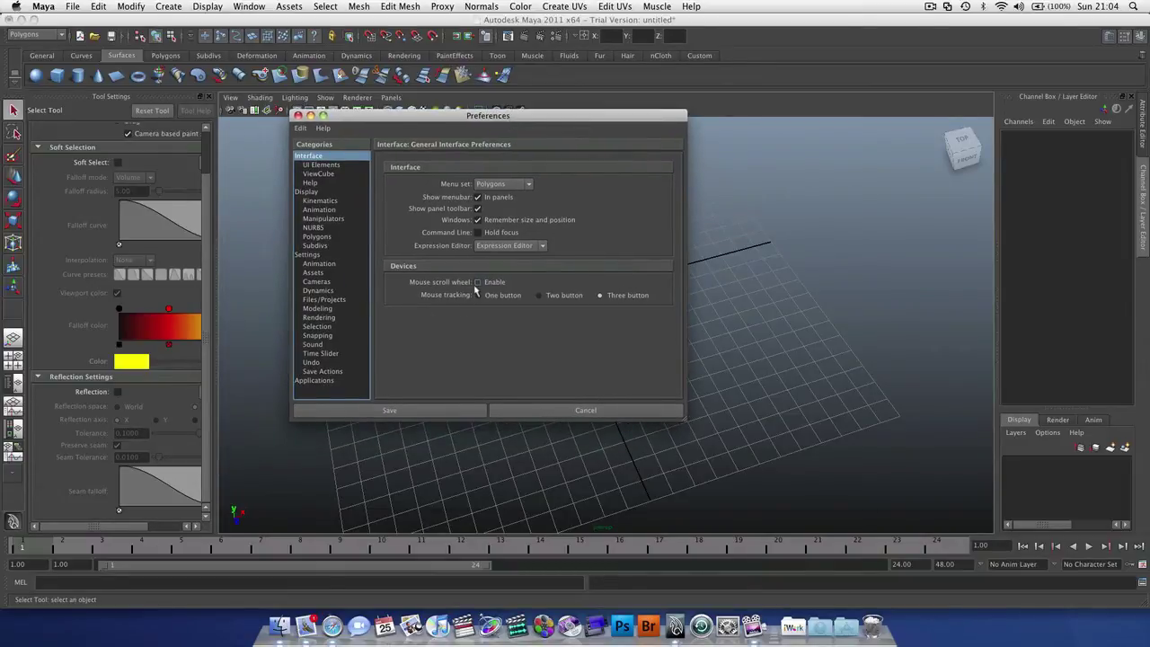
{"action": "left_click", "coordinate": [477, 282]}
{"action": "left_click", "coordinate": [477, 284]}
{"action": "left_click", "coordinate": [298, 116]}
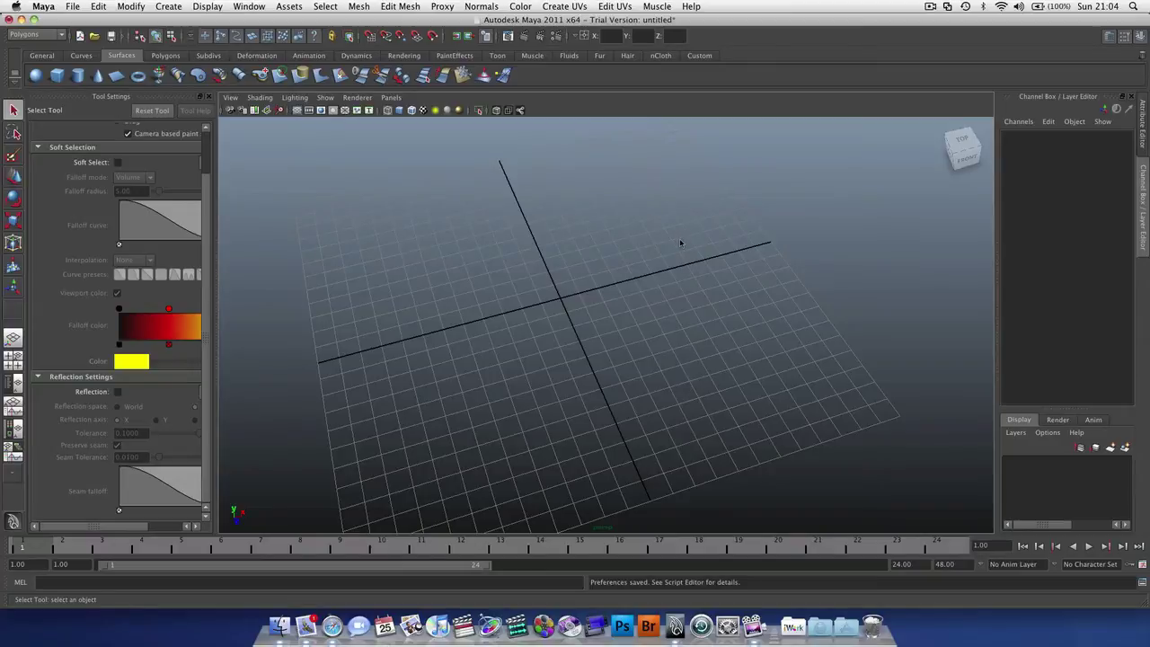
Pan and tumble the perspective view to a lower front-right angle, then browse the main menus.
{"action": "middle_click_drag", "start_coordinate": [683, 242], "coordinate": [726, 260], "text": "alt"}
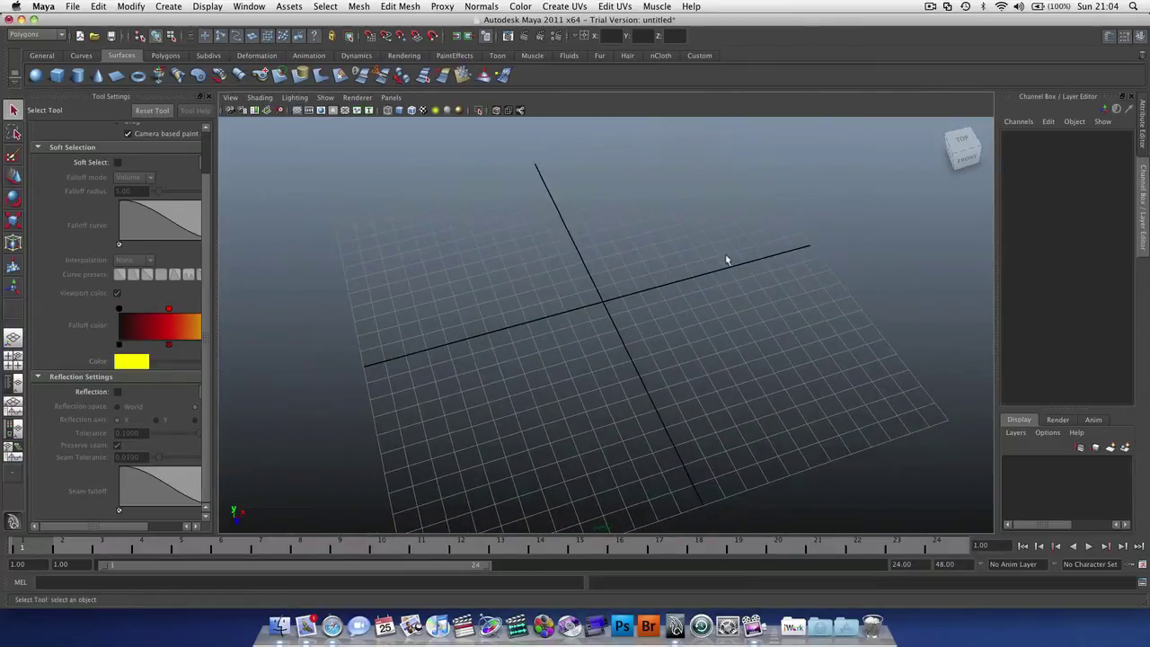
{"action": "left_click_drag", "start_coordinate": [718, 286], "coordinate": [552, 188], "text": "alt"}
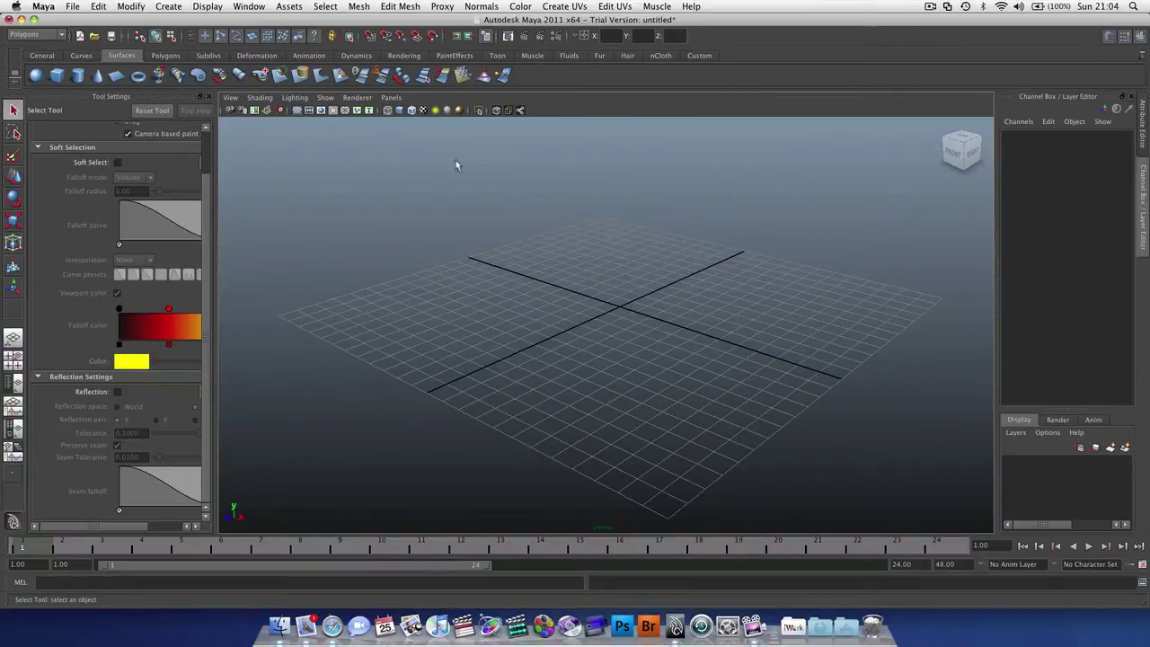
{"action": "left_click", "coordinate": [325, 6]}
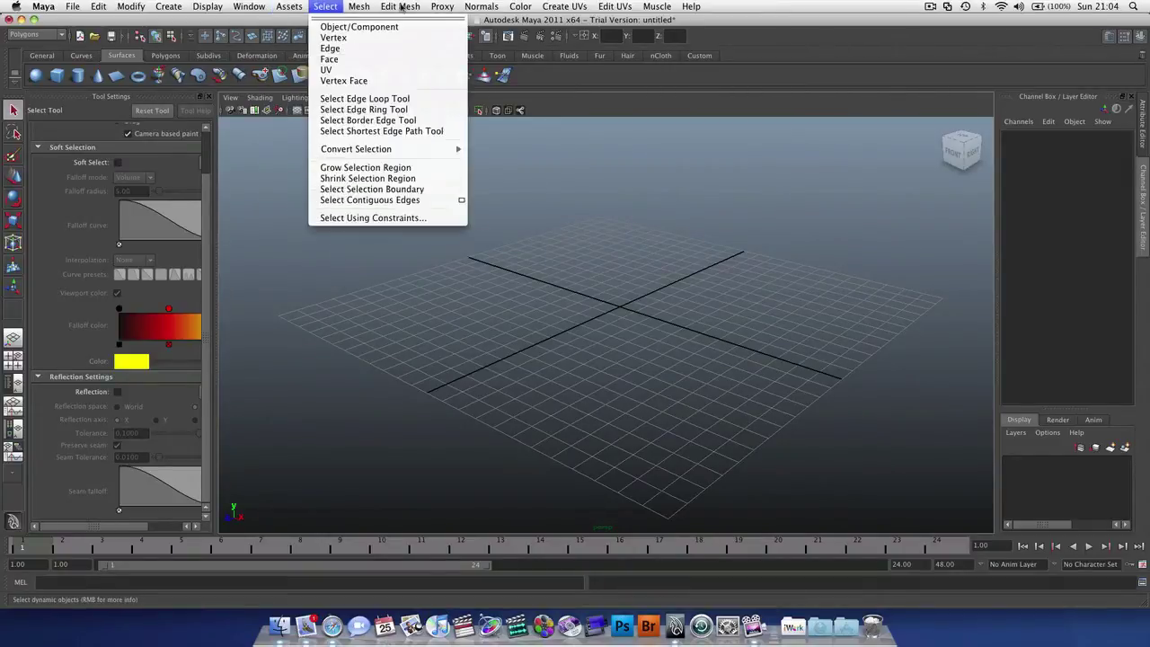
{"action": "mouse_move", "coordinate": [64, 5]}
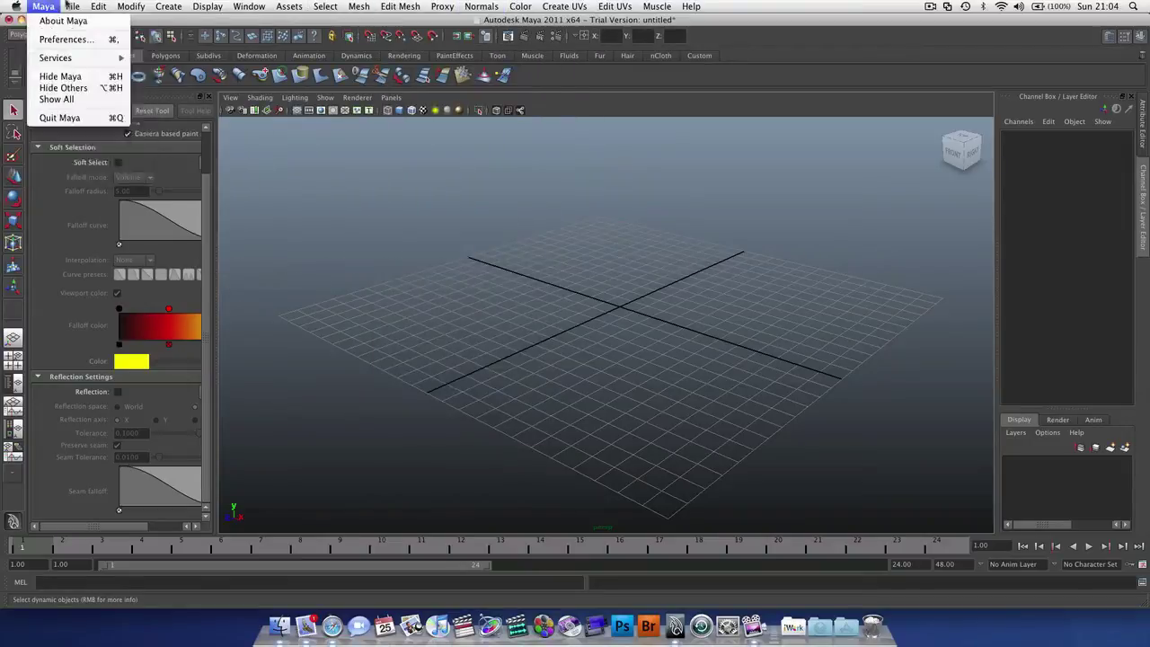
{"action": "mouse_move", "coordinate": [615, 6]}
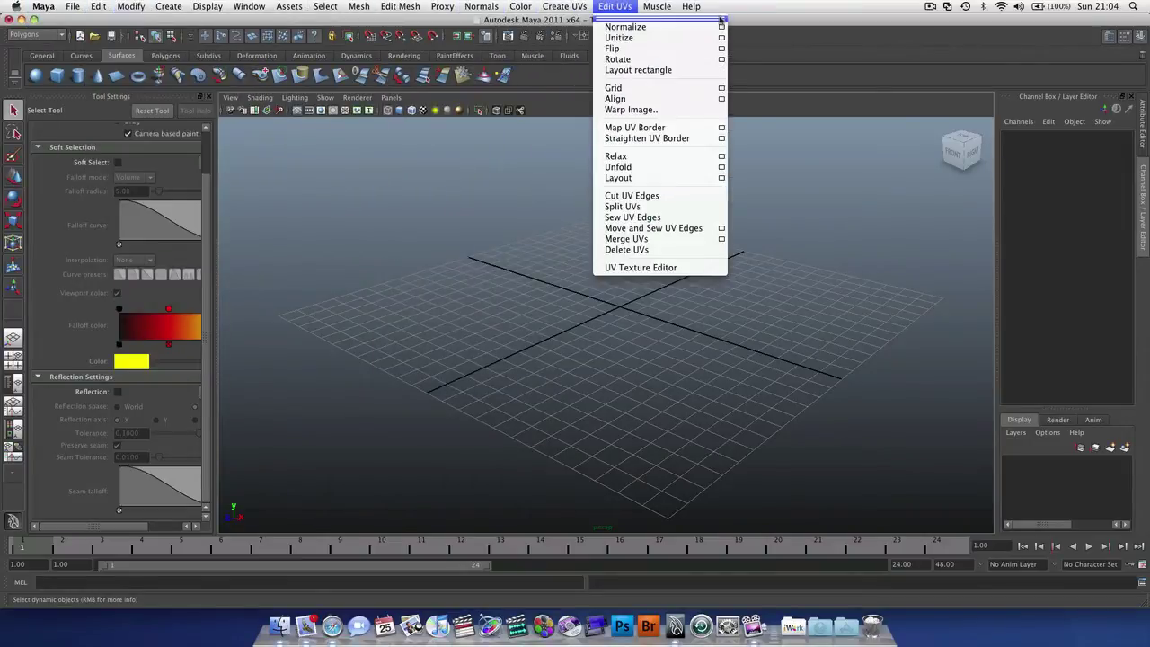
{"action": "left_click", "coordinate": [858, 176]}
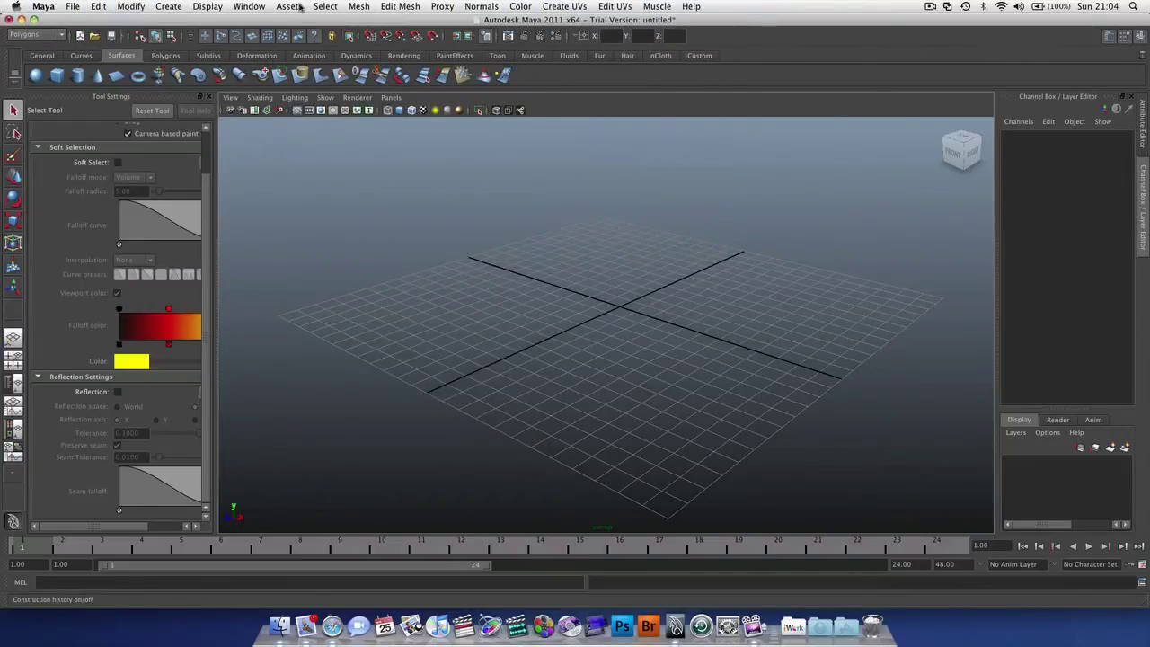
Switch the menu set to Animation and browse its menus.
{"action": "left_click", "coordinate": [38, 34]}
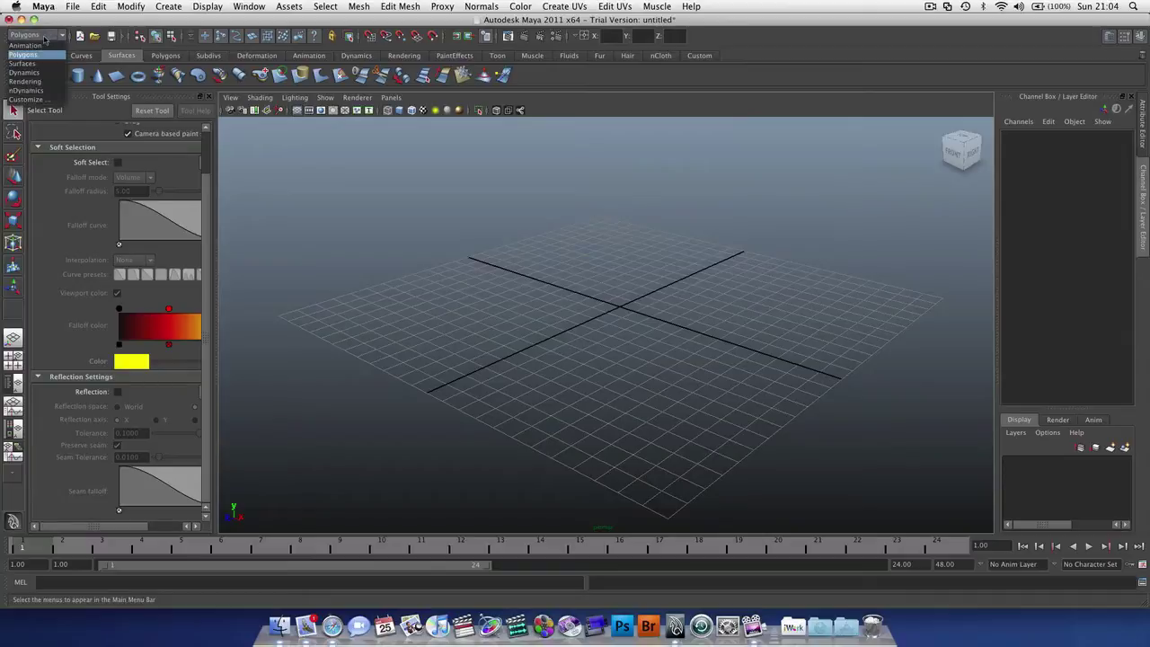
{"action": "left_click", "coordinate": [44, 46]}
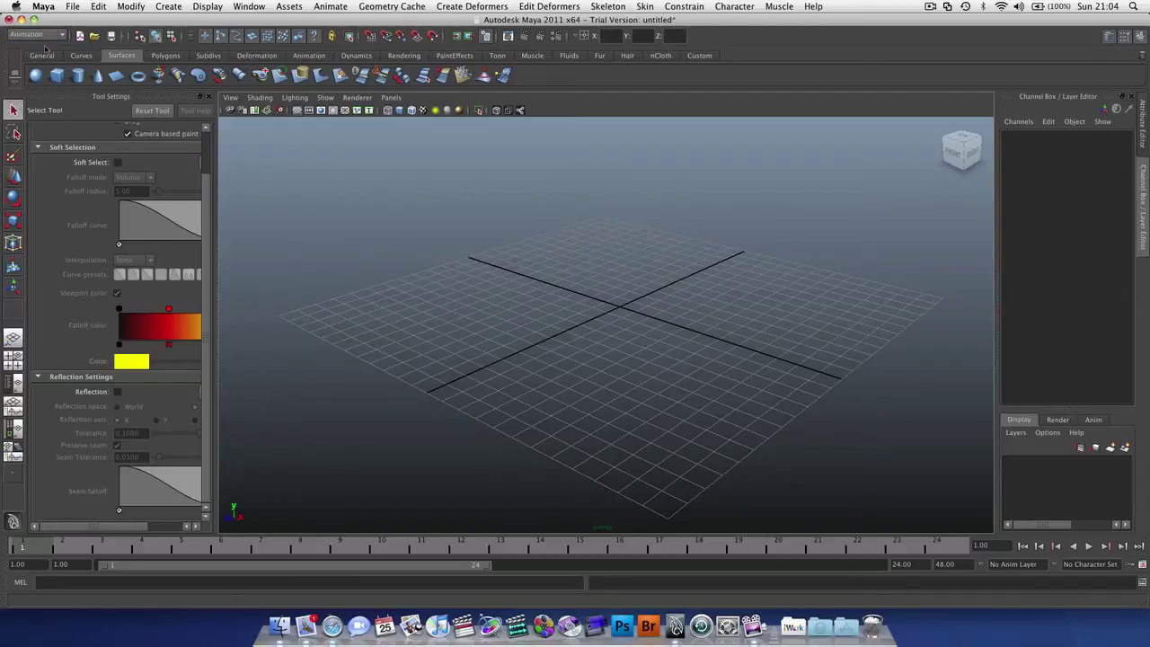
{"action": "left_click", "coordinate": [392, 6]}
{"action": "mouse_move", "coordinate": [734, 7]}
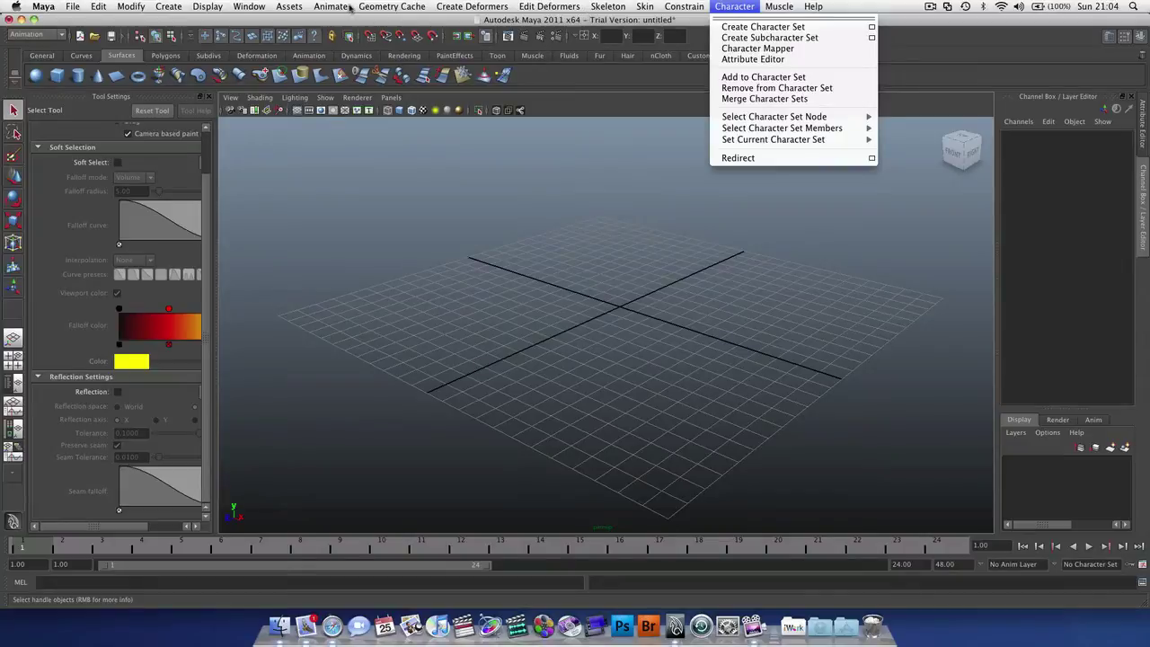
{"action": "left_click", "coordinate": [627, 252]}
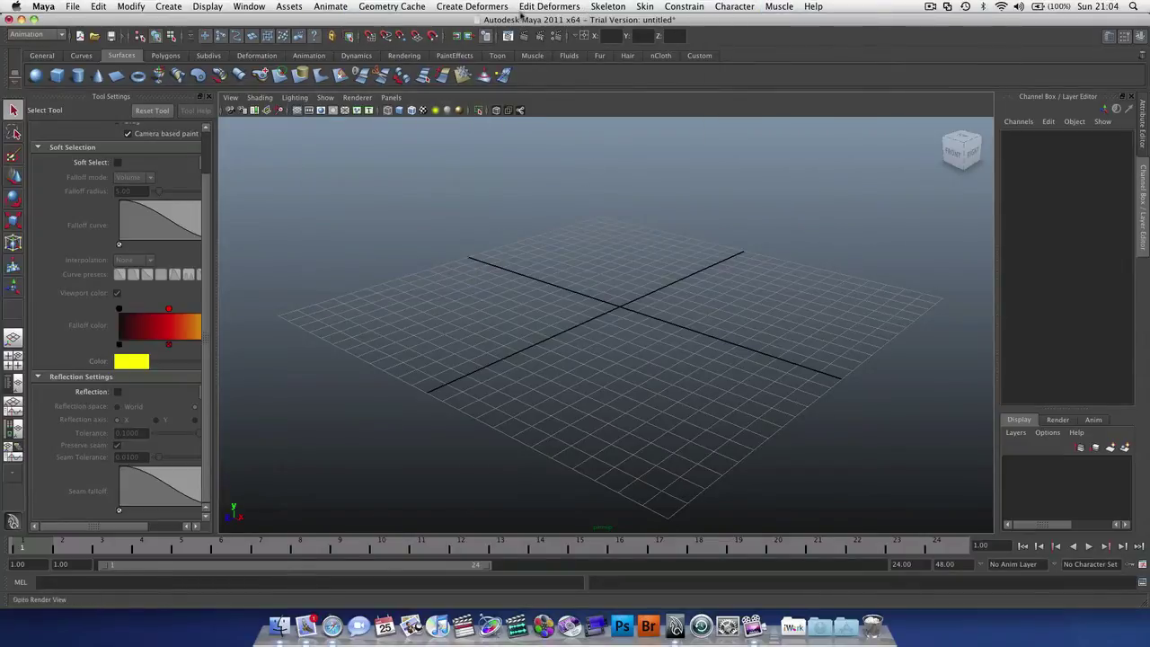
Tear off the Create Deformers menu as a floating window, position it, then close it.
{"action": "left_click", "coordinate": [499, 7]}
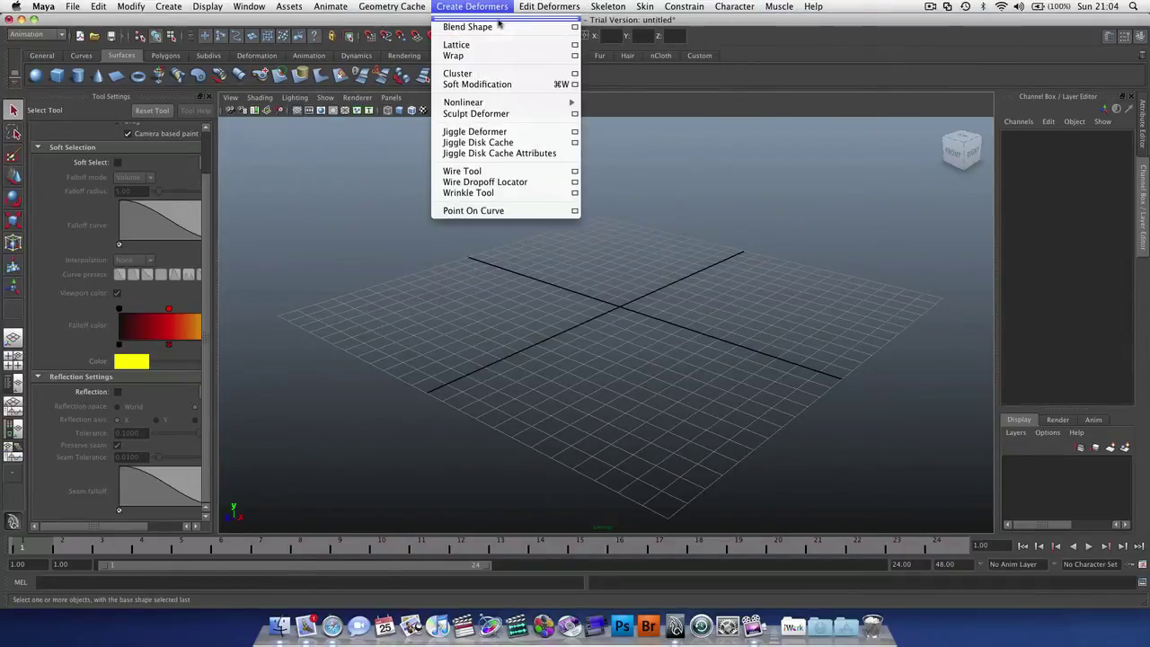
{"action": "left_click", "coordinate": [498, 16]}
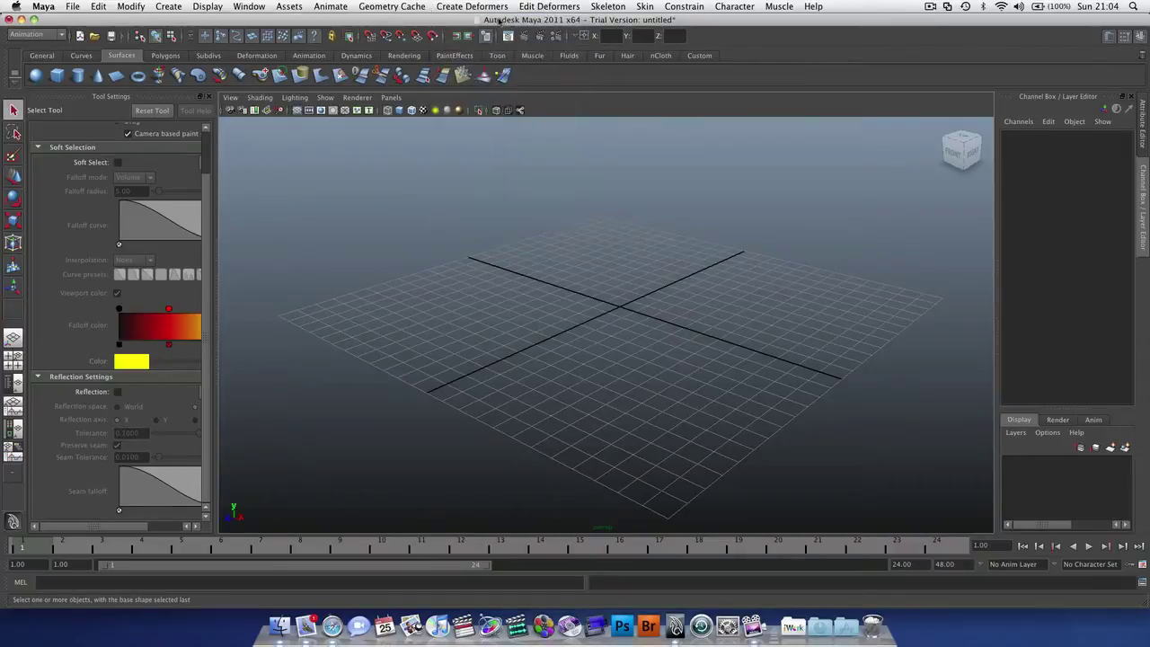
{"action": "left_click_drag", "start_coordinate": [546, 24], "coordinate": [677, 232]}
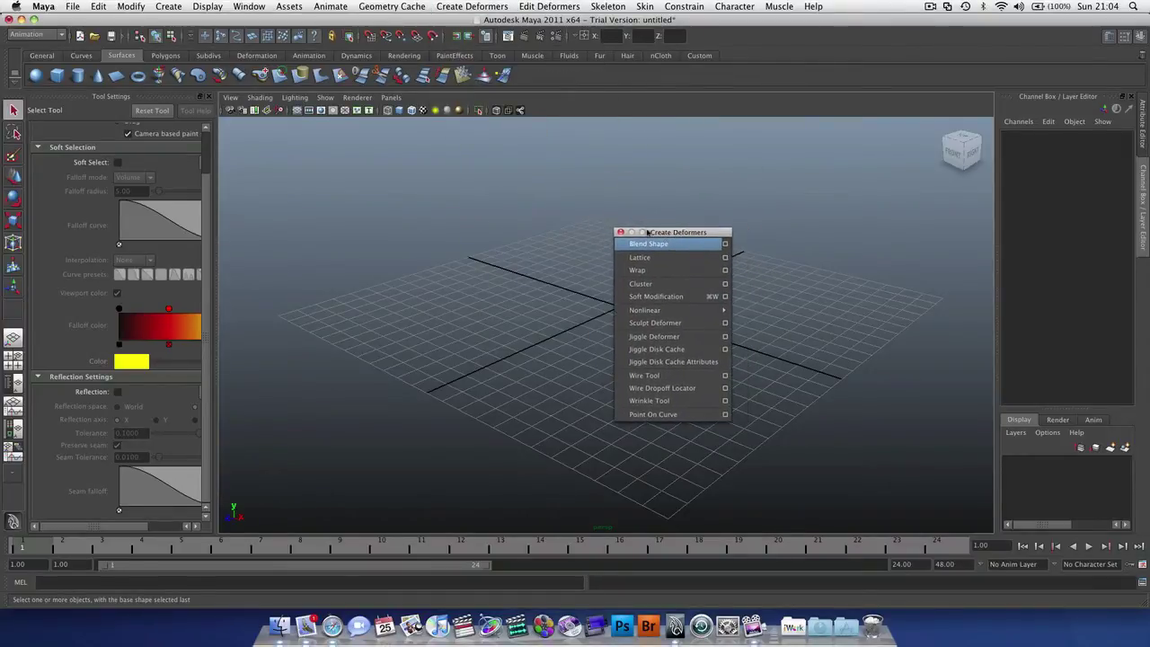
{"action": "left_click", "coordinate": [508, 7]}
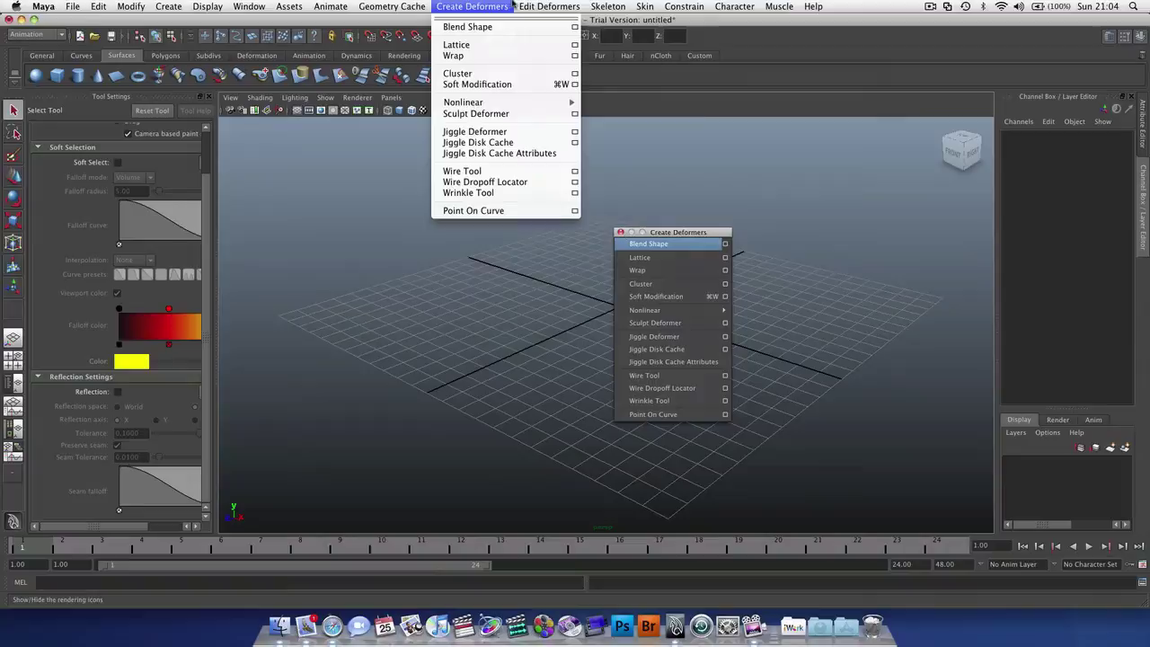
{"action": "left_click", "coordinate": [549, 6]}
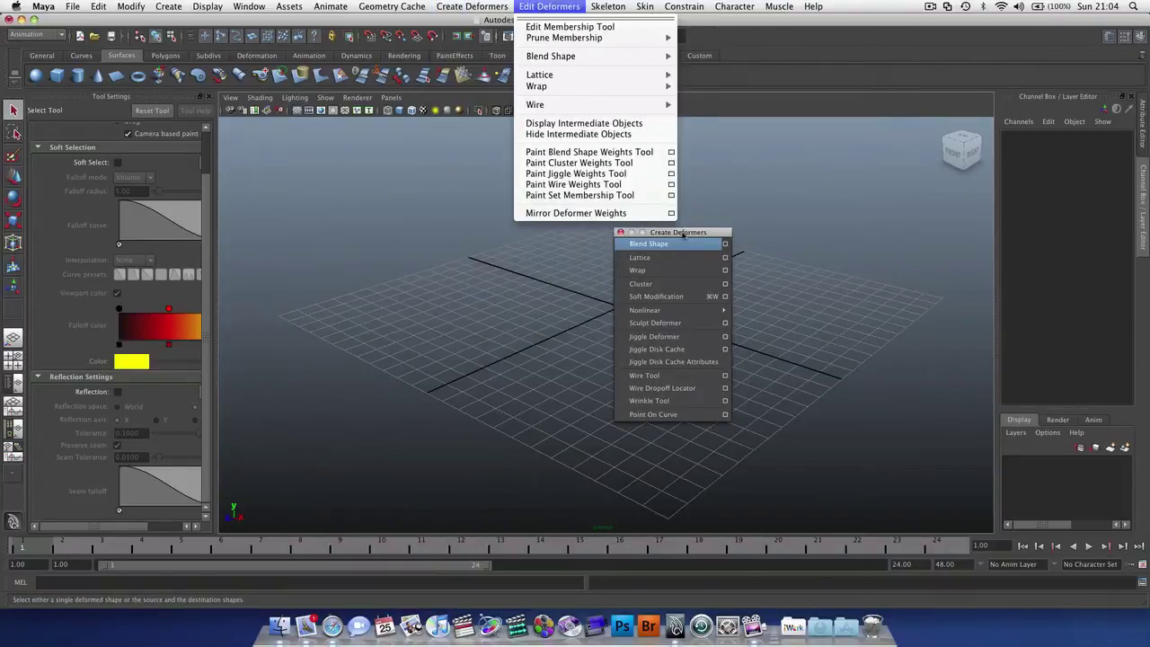
{"action": "left_click_drag", "start_coordinate": [684, 235], "coordinate": [651, 216]}
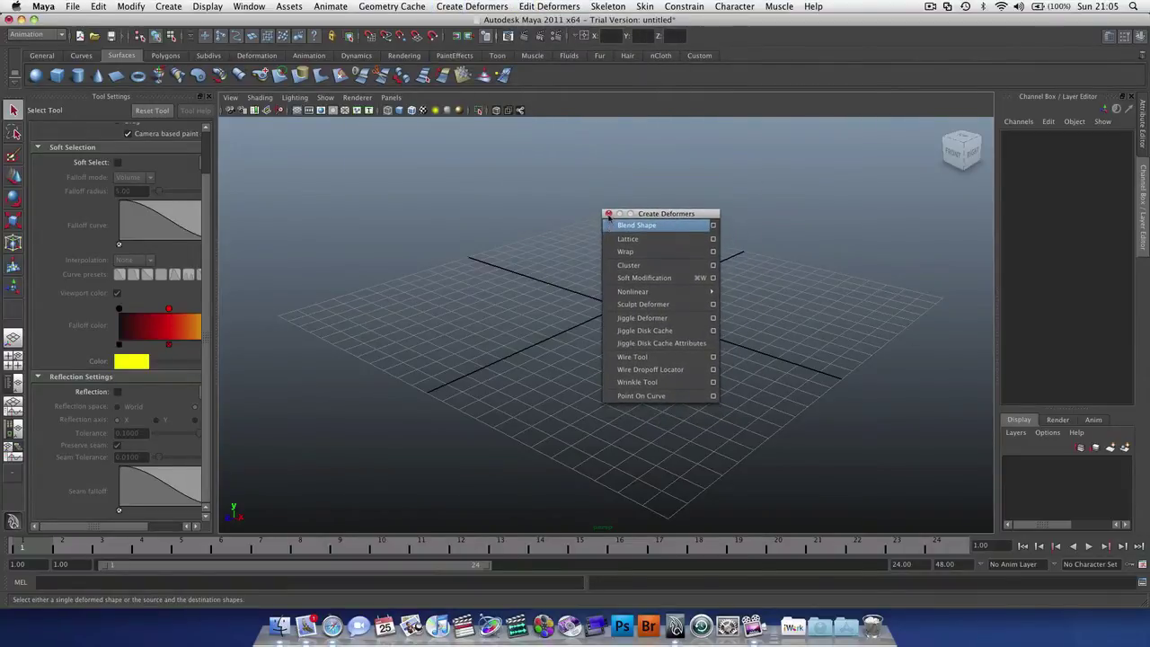
{"action": "left_click", "coordinate": [609, 215]}
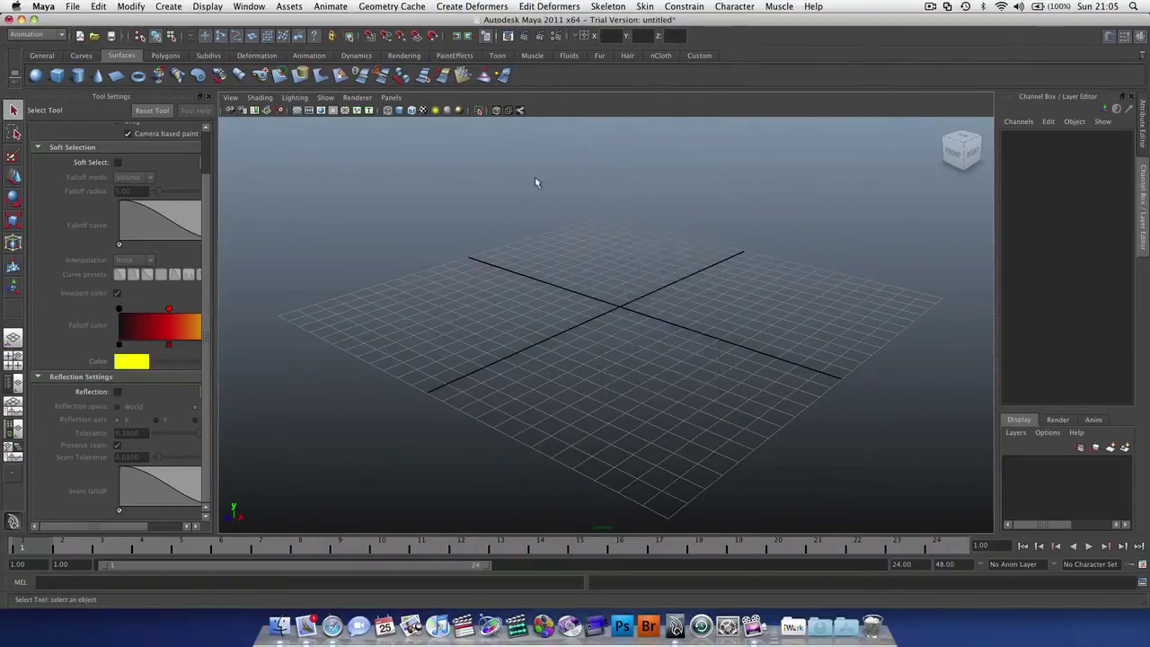
Tear off the Edit Deformers menu as a floating window, move it aside, then close it.
{"action": "left_click", "coordinate": [547, 7]}
{"action": "left_click", "coordinate": [554, 18]}
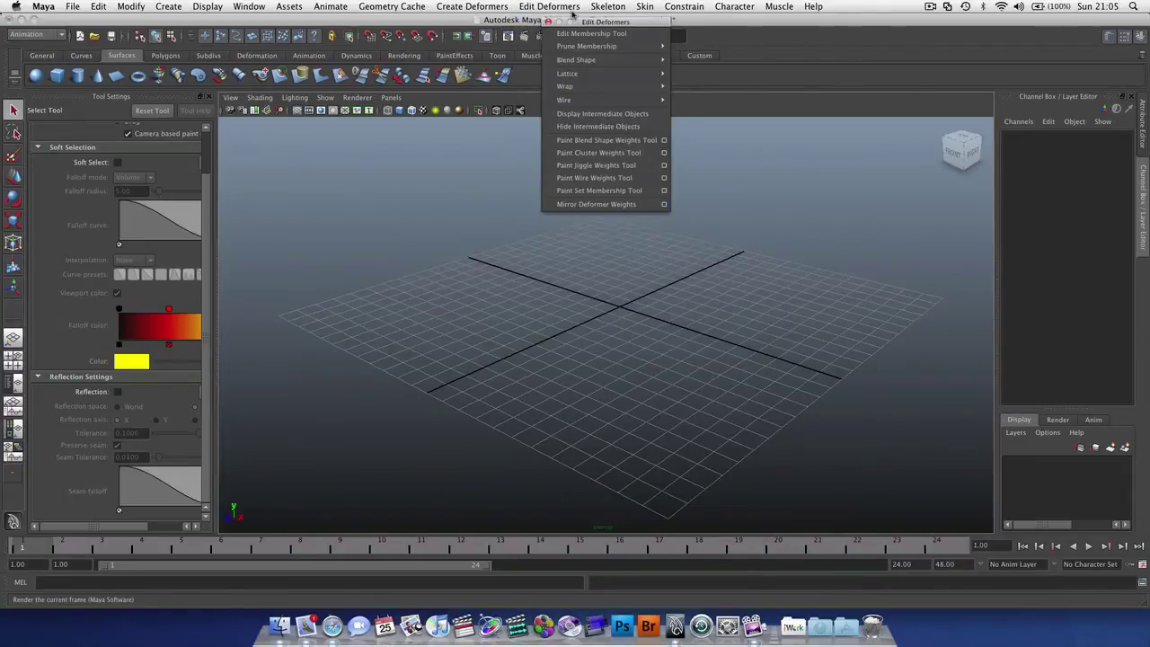
{"action": "left_click_drag", "start_coordinate": [636, 27], "coordinate": [976, 79]}
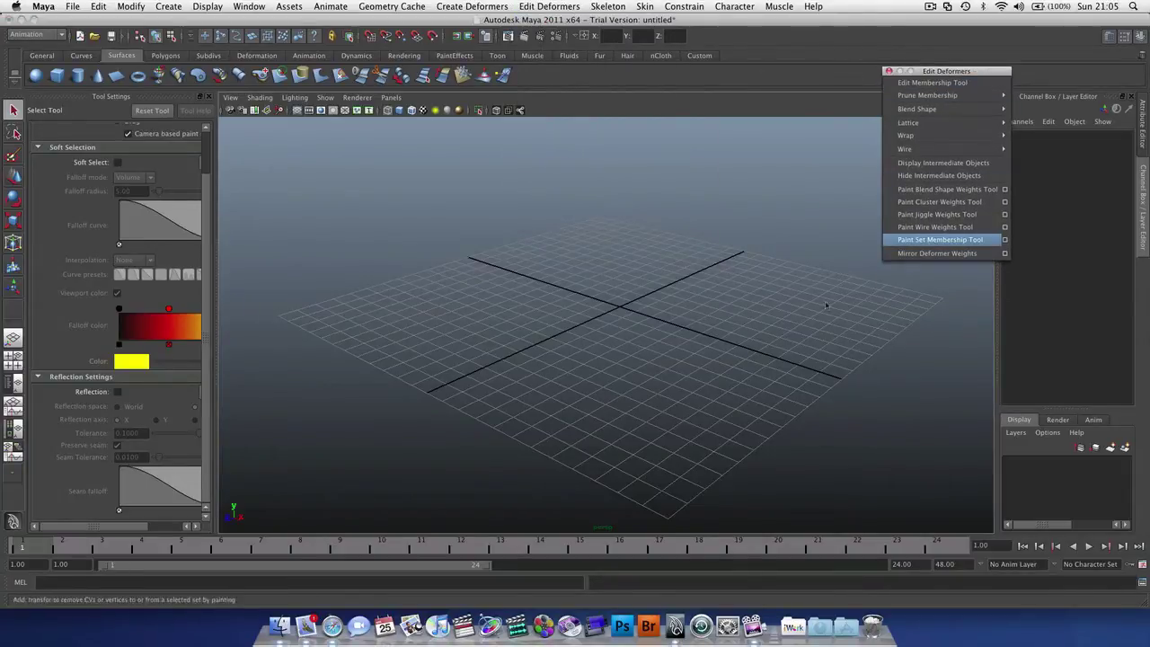
{"action": "left_click", "coordinate": [889, 71]}
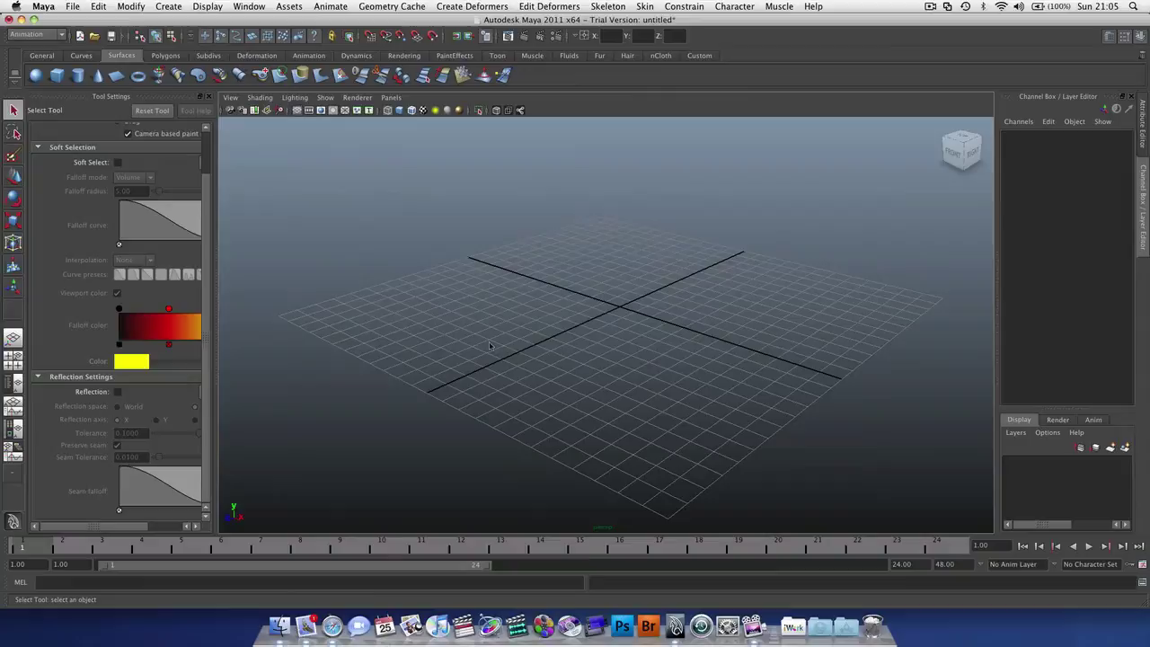
Split into four views, show and dismiss the hotbox, then maximize and restore the side view.
{"action": "key", "text": "space"}
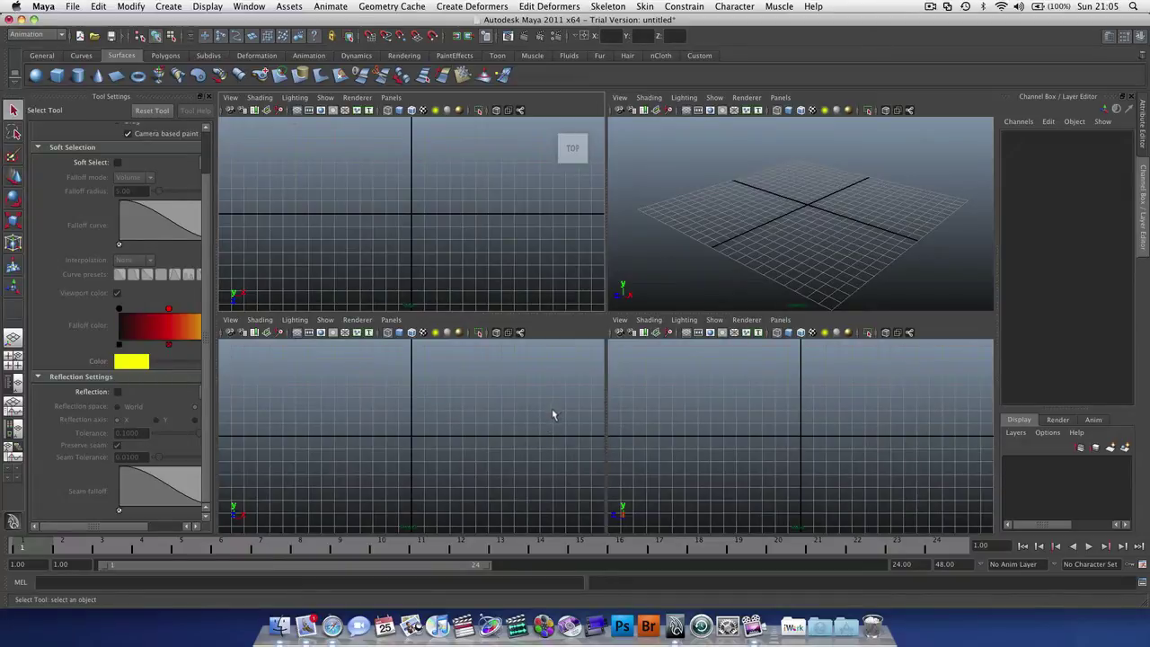
{"action": "key", "text": "space"}
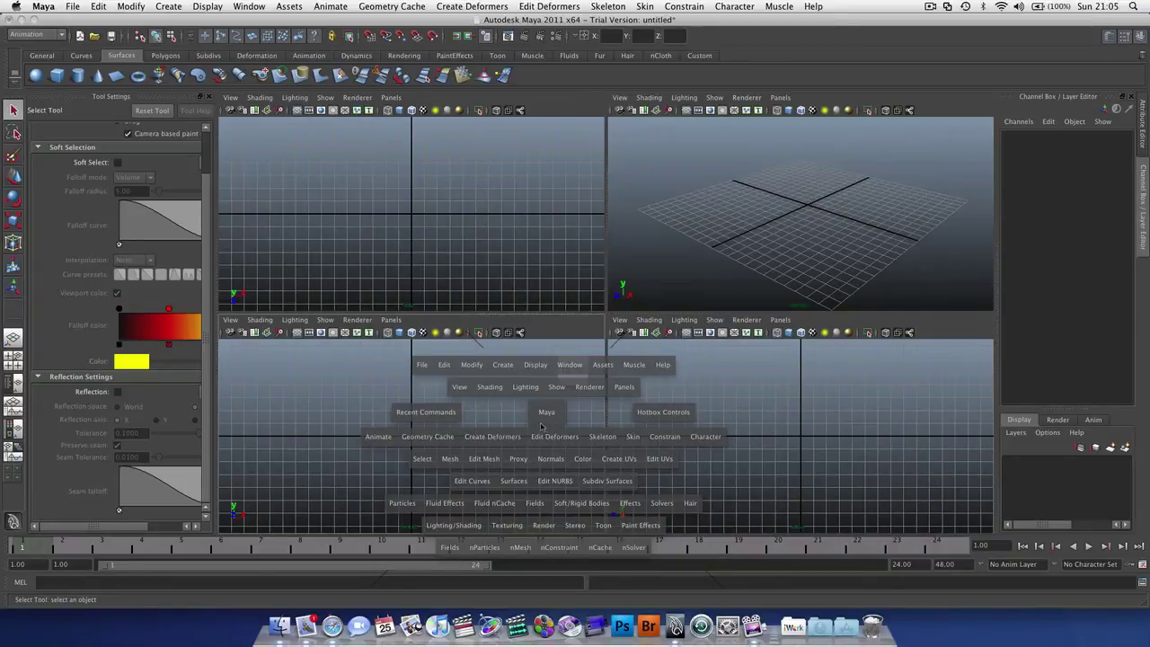
{"action": "key", "text": "space"}
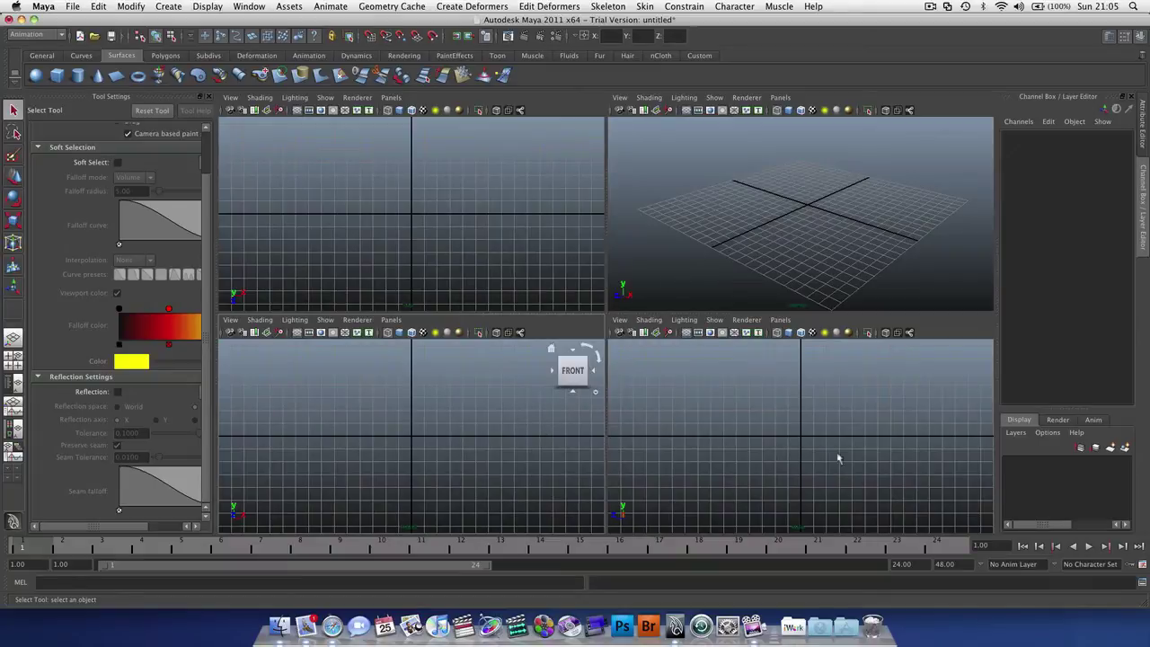
{"action": "key", "text": "space"}
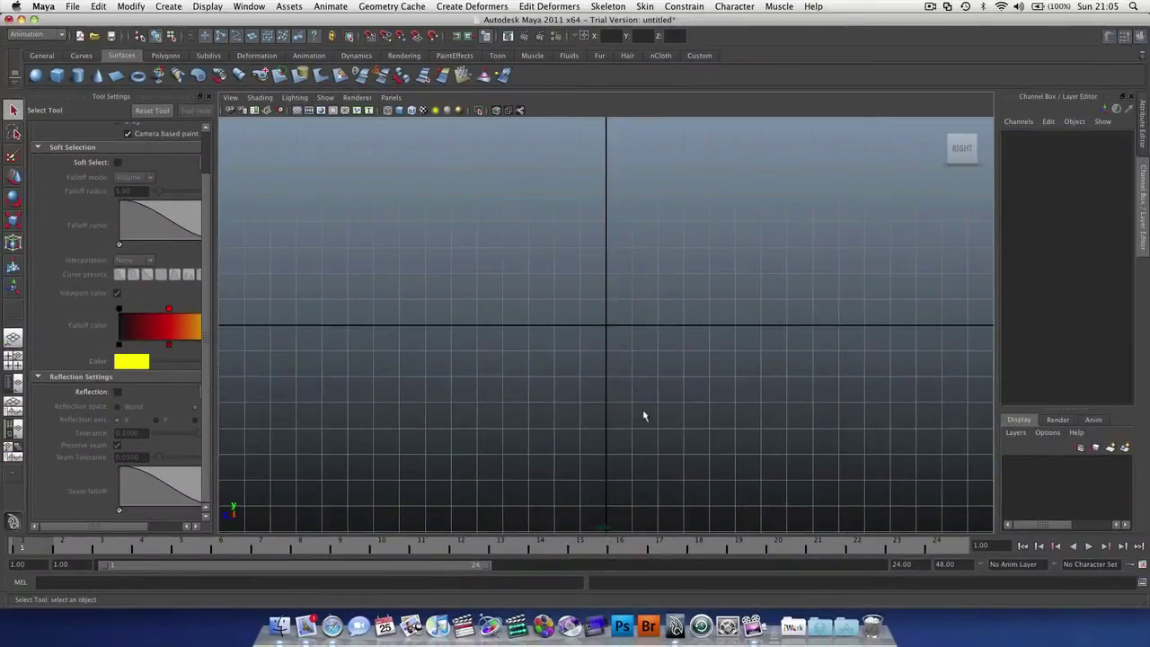
{"action": "key", "text": "space"}
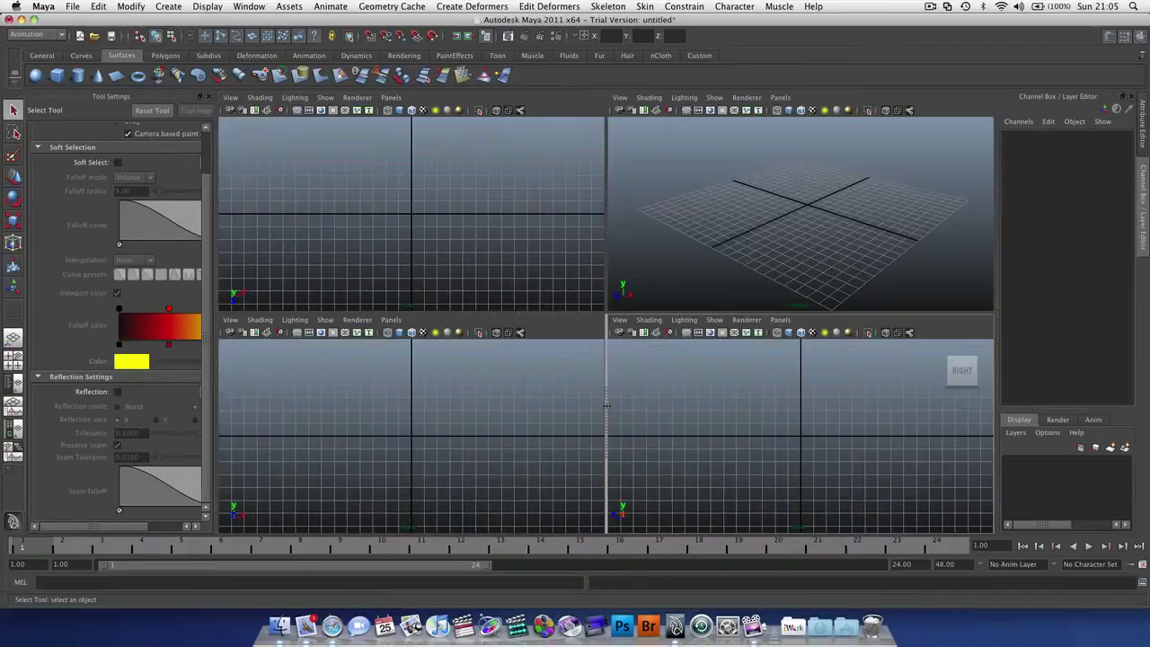
Maximize the Top and Front views in turn, orbit Persp, then maximize the perspective view.
{"action": "key", "text": "space"}
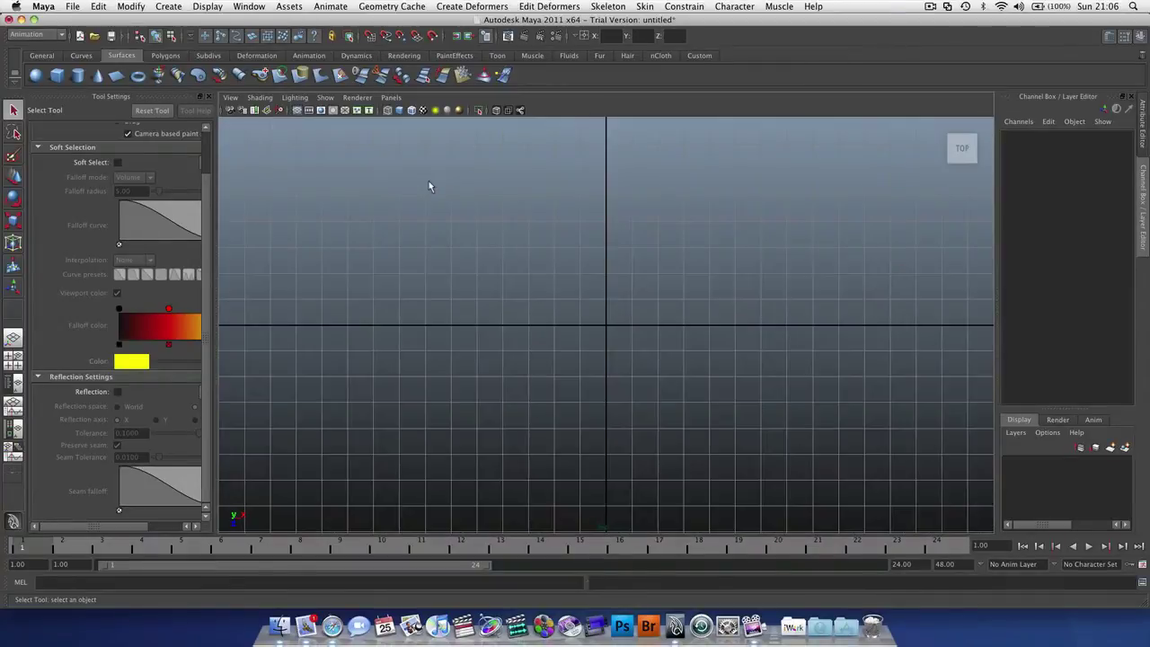
{"action": "key", "text": "space"}
{"action": "key", "text": "space"}
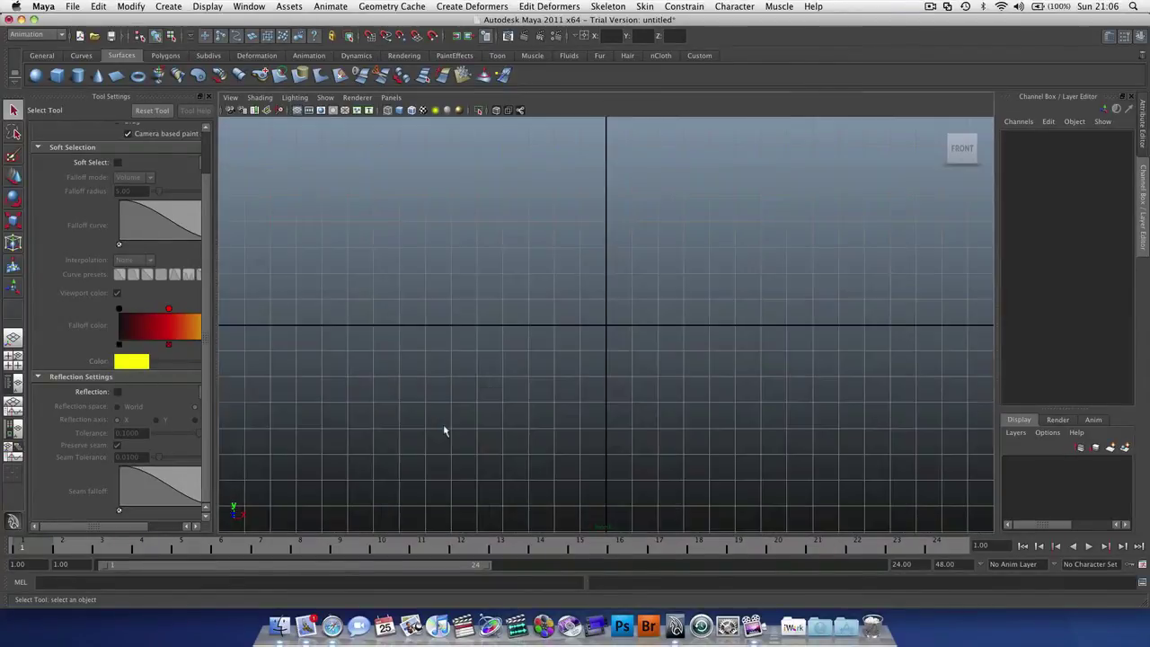
{"action": "key", "text": "space"}
{"action": "key", "text": "space"}
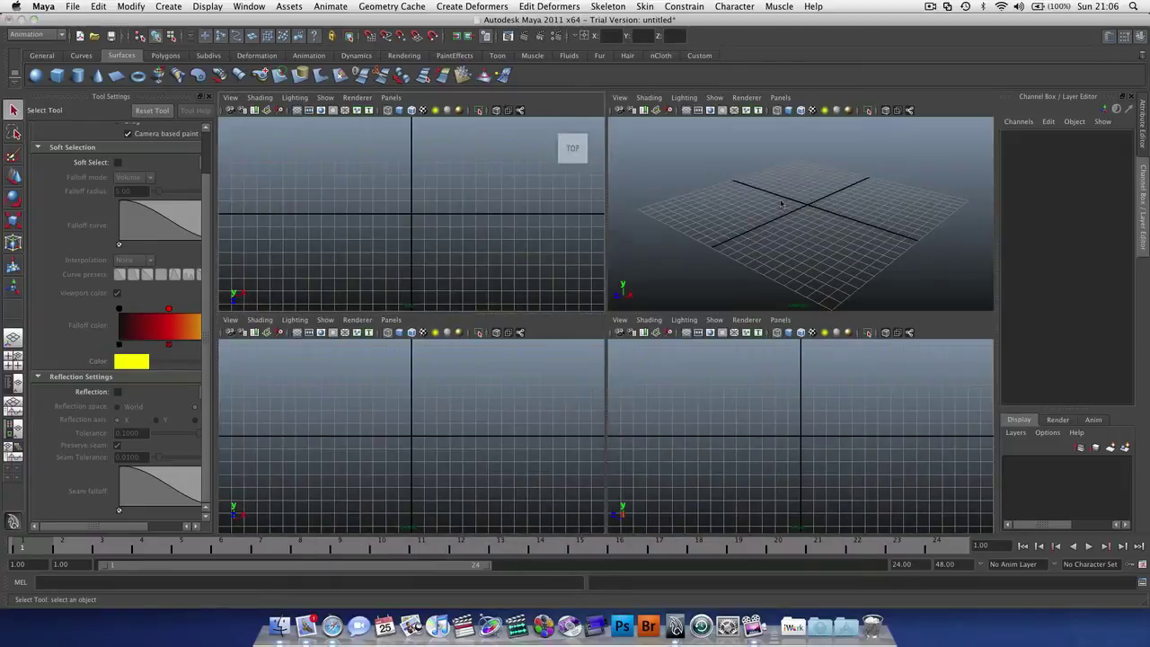
{"action": "left_click_drag", "start_coordinate": [754, 281], "coordinate": [692, 282], "text": "alt"}
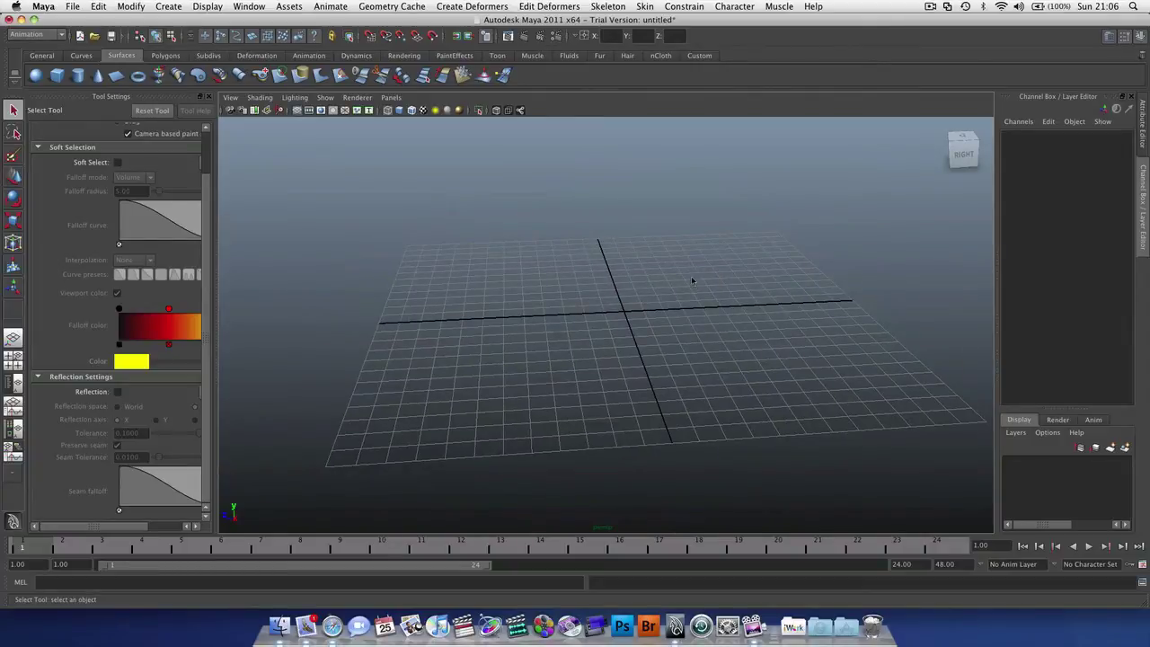
{"action": "key", "text": "space"}
{"action": "key", "text": "space"}
Play the scene, jump to frame 24, extend the range end to 48, and play again.
{"action": "key", "text": "alt+v"}
{"action": "key", "text": "alt+v"}
{"action": "key", "text": "alt+v"}
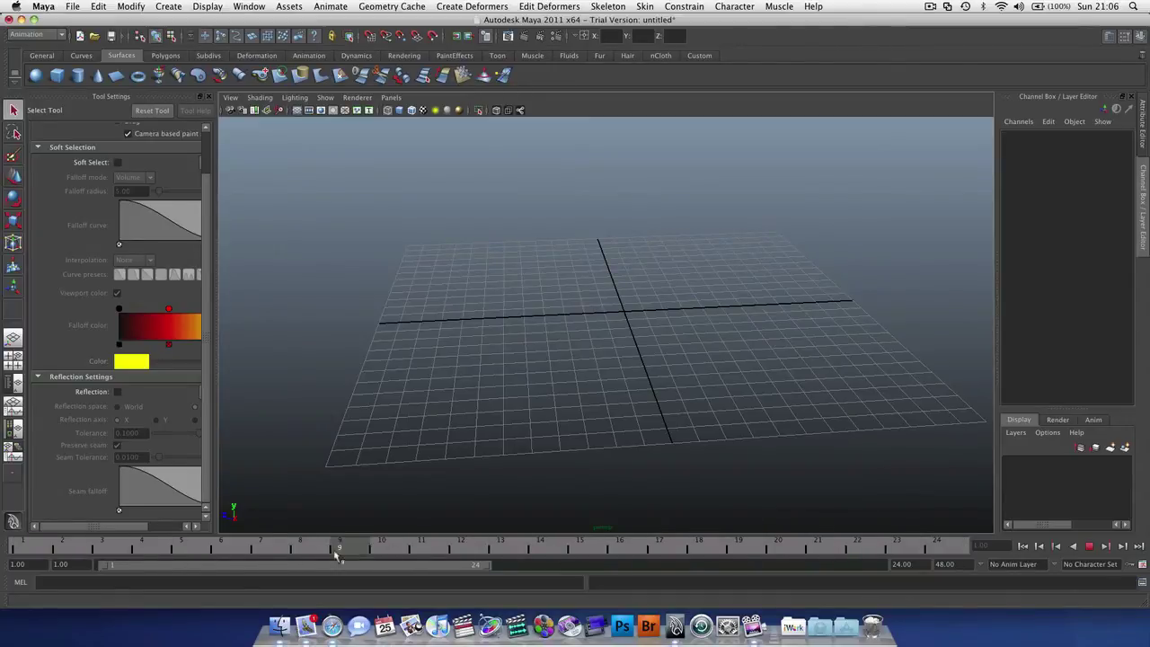
{"action": "left_click_drag", "start_coordinate": [337, 556], "coordinate": [24, 550]}
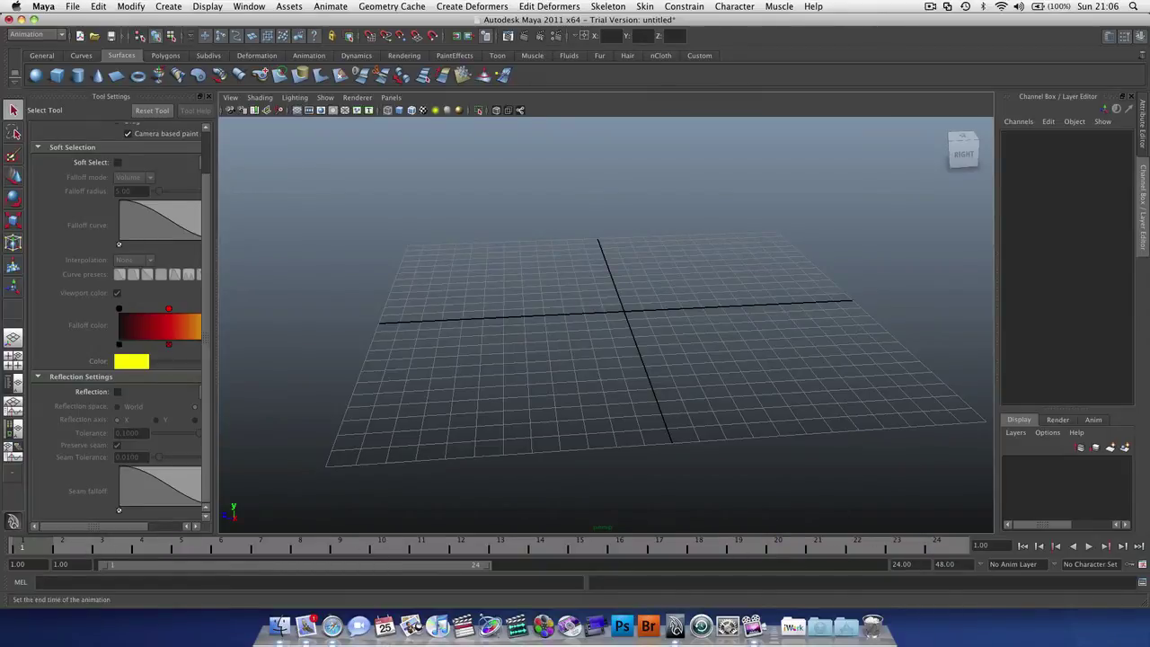
{"action": "left_click", "coordinate": [947, 548]}
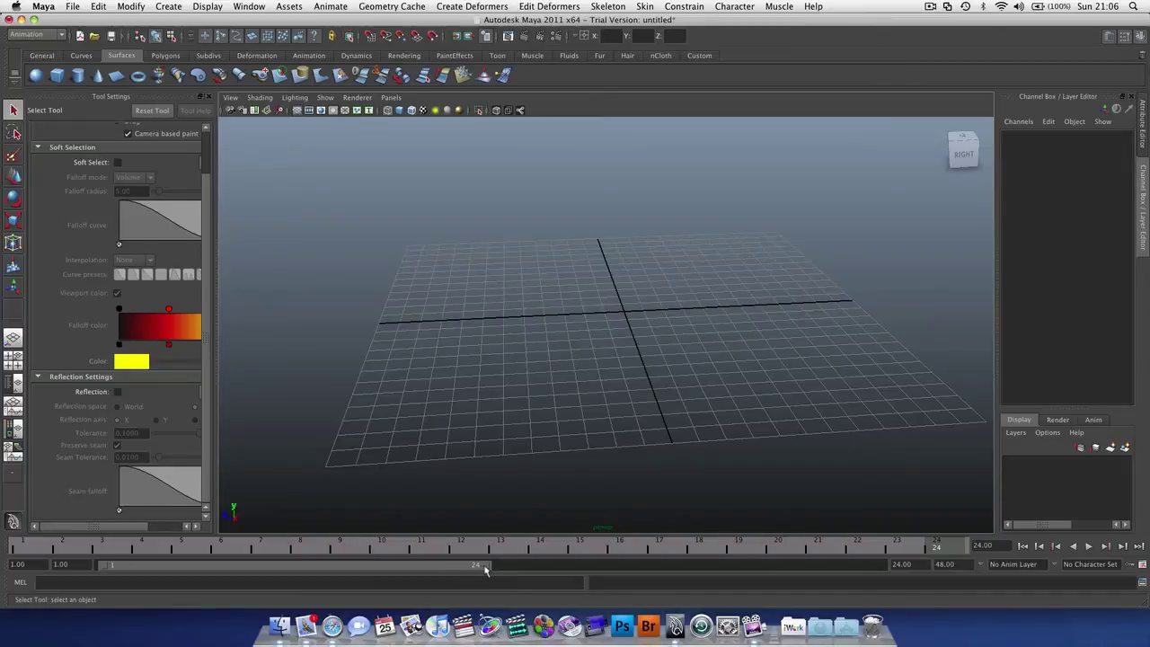
{"action": "left_click_drag", "start_coordinate": [486, 568], "coordinate": [916, 569]}
{"action": "left_click_drag", "start_coordinate": [724, 566], "coordinate": [952, 563]}
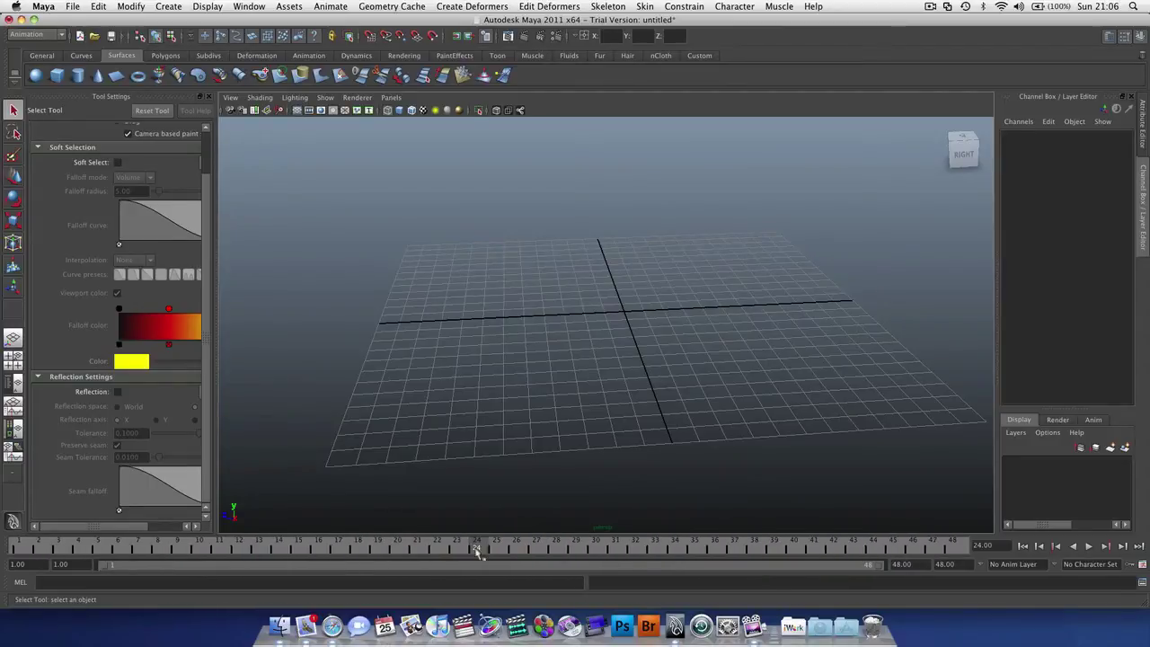
{"action": "key", "text": "alt+v"}
{"action": "left_click", "coordinate": [919, 547]}
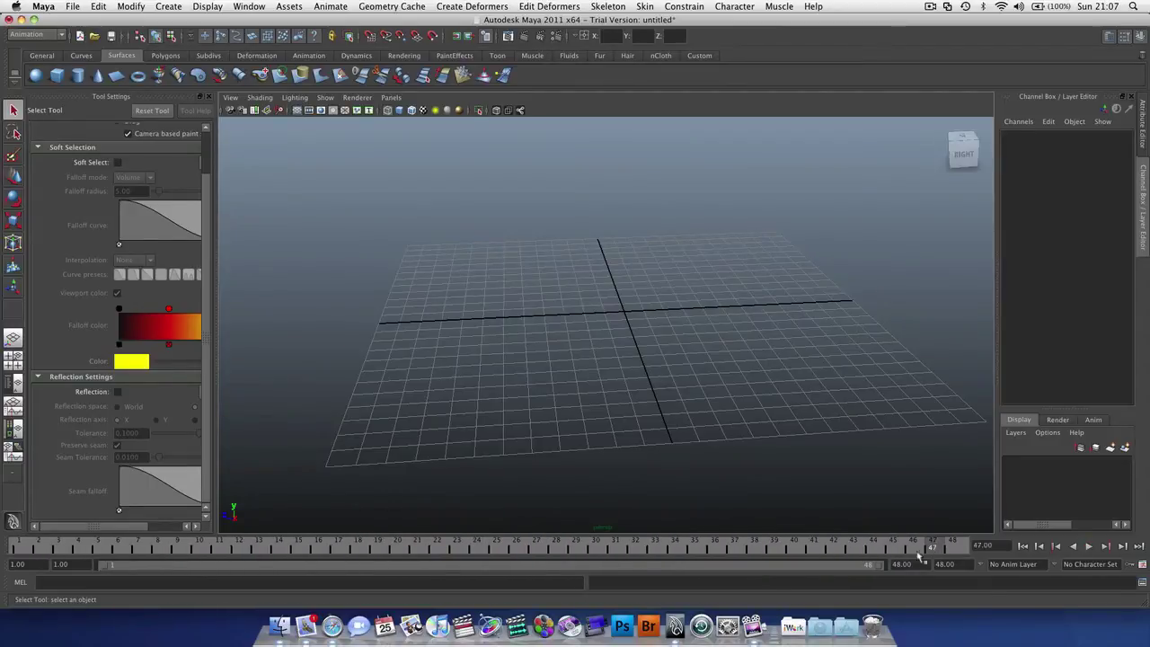
Shorten the range, set the playback end to 24, shift the range and scrub the current time.
{"action": "left_click_drag", "start_coordinate": [885, 564], "coordinate": [769, 564]}
{"action": "left_click_drag", "start_coordinate": [664, 582], "coordinate": [539, 584]}
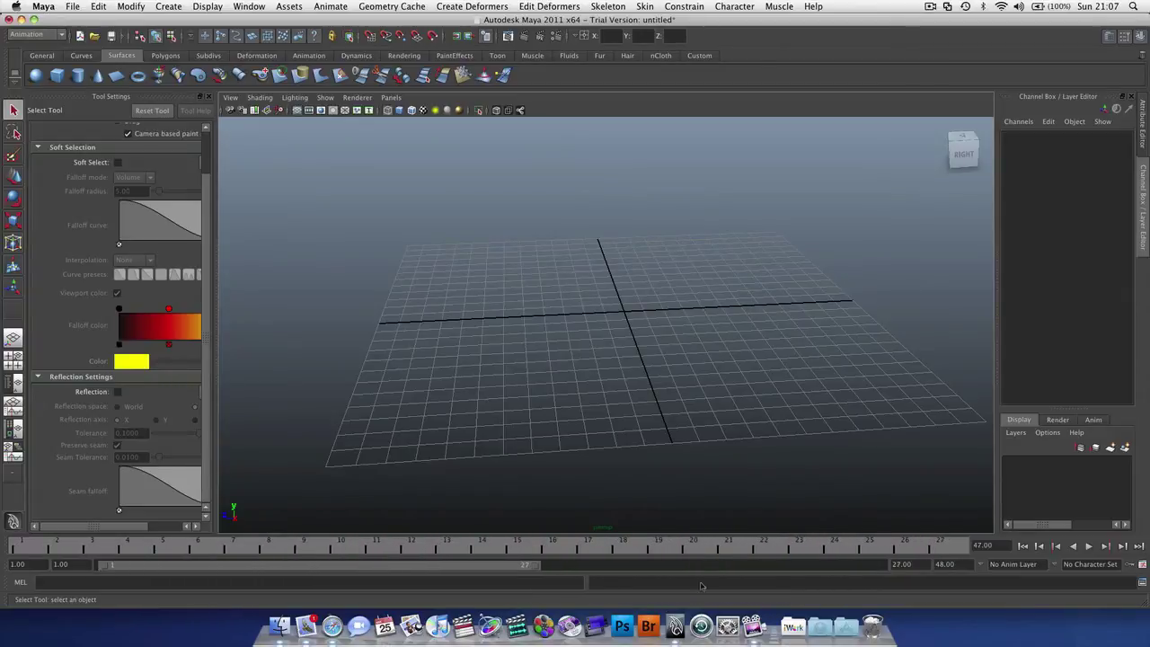
{"action": "left_click", "coordinate": [901, 564]}
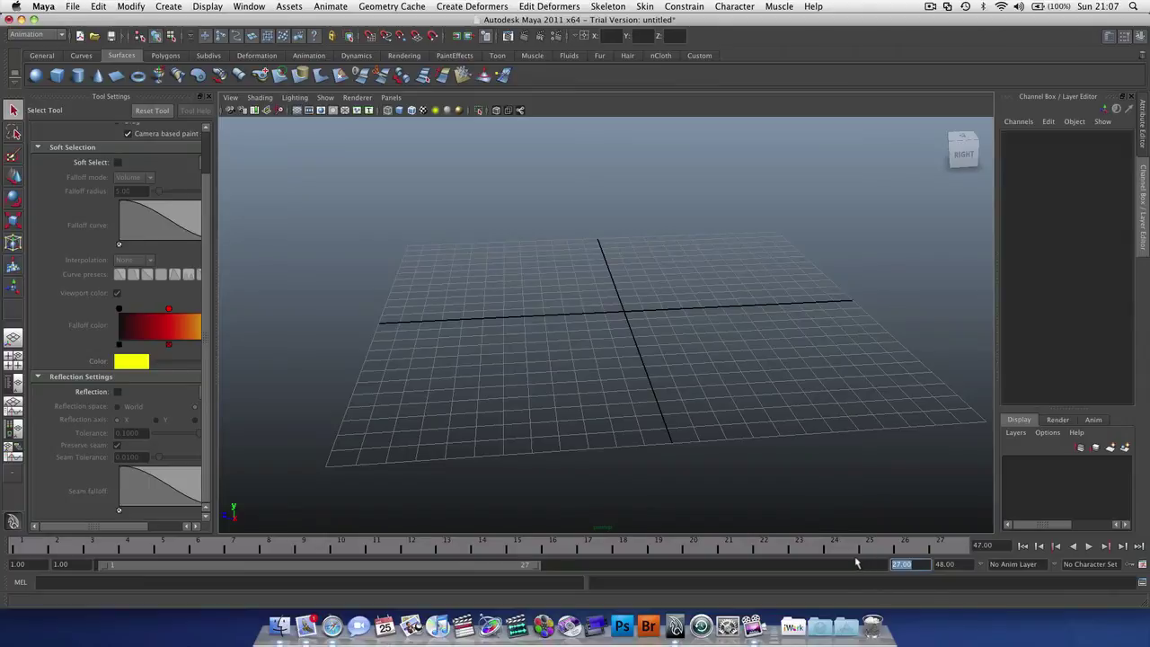
{"action": "type", "text": "24"}
{"action": "key", "text": "Return"}
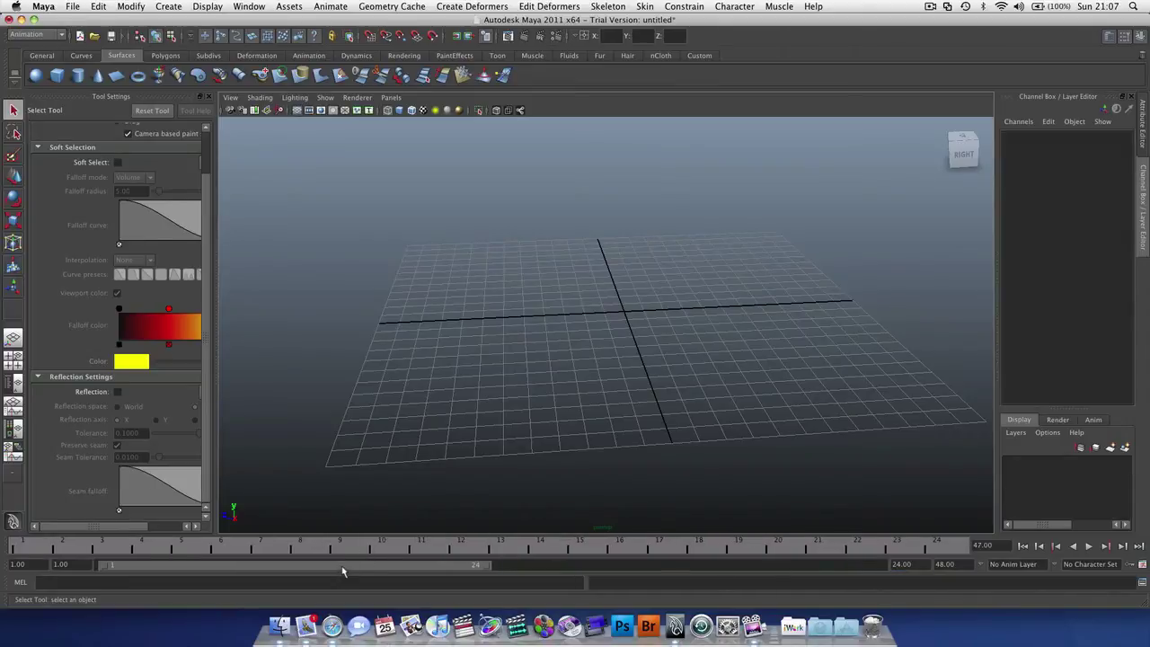
{"action": "left_click_drag", "start_coordinate": [343, 570], "coordinate": [785, 564]}
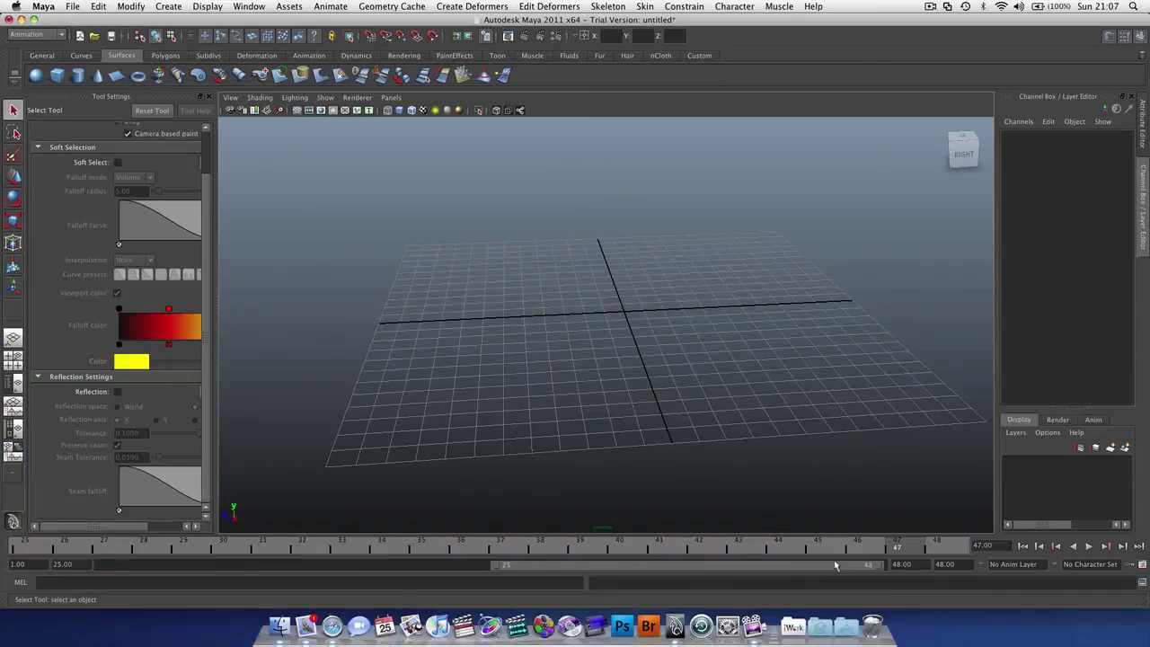
{"action": "left_click_drag", "start_coordinate": [851, 544], "coordinate": [421, 545]}
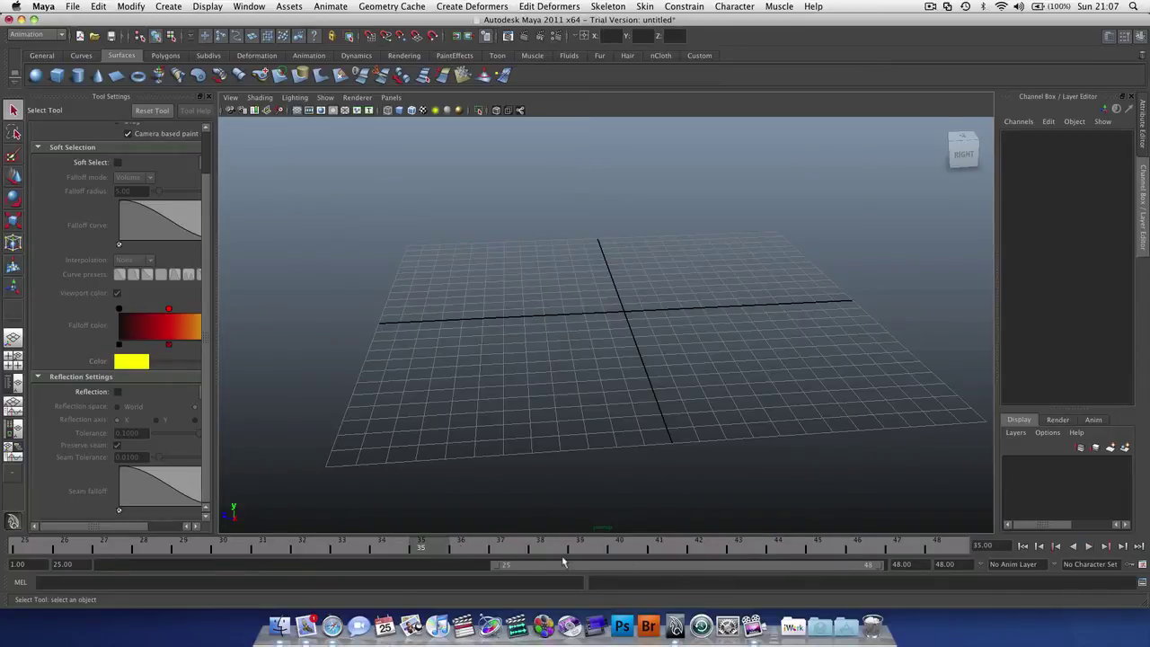
{"action": "left_click_drag", "start_coordinate": [554, 570], "coordinate": [87, 557]}
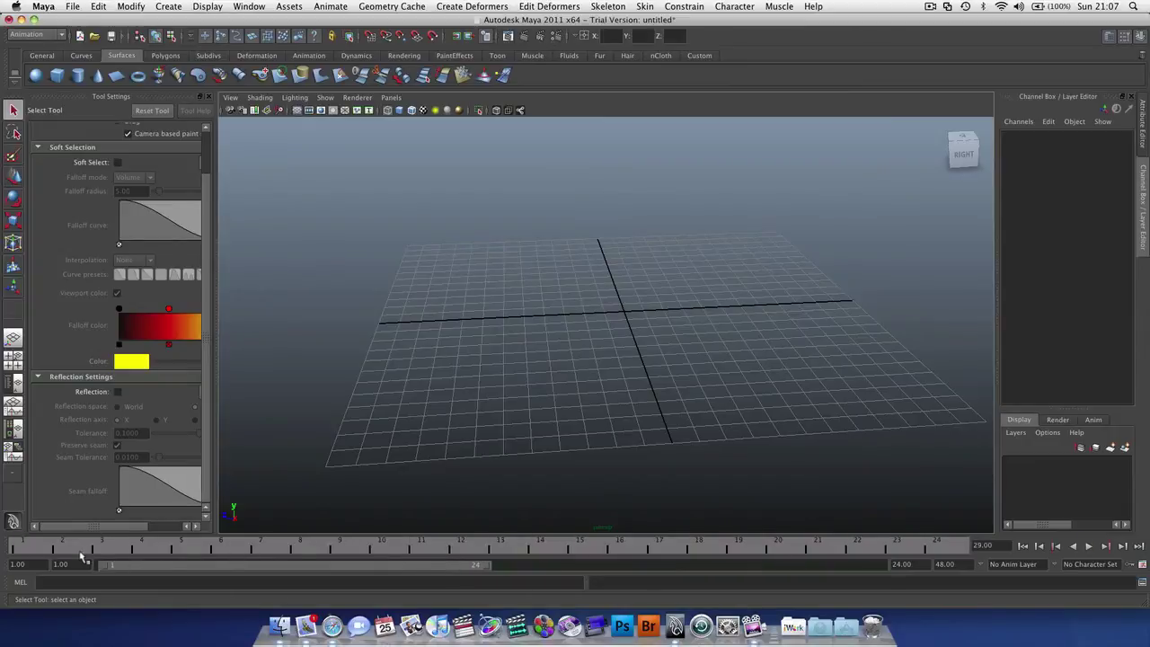
Cycle through the Persp/Graph/Hypergraph, Single Perspective, Four View and Persp/Outliner layouts, widening the Outliner.
{"action": "left_click", "coordinate": [13, 456]}
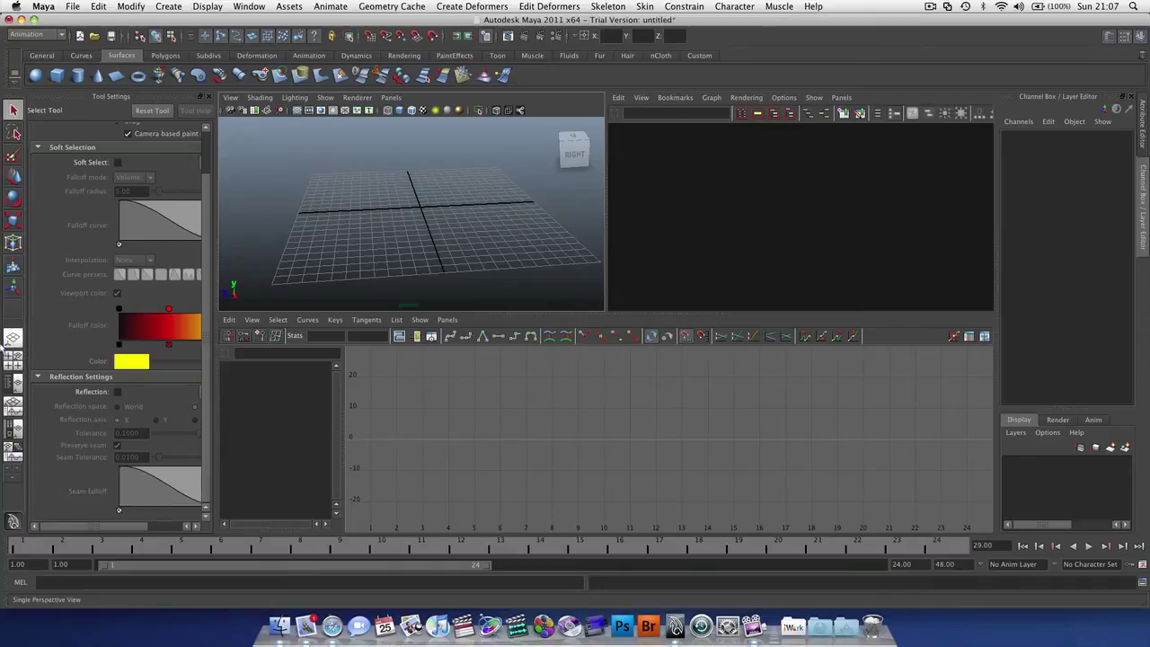
{"action": "left_click", "coordinate": [11, 346]}
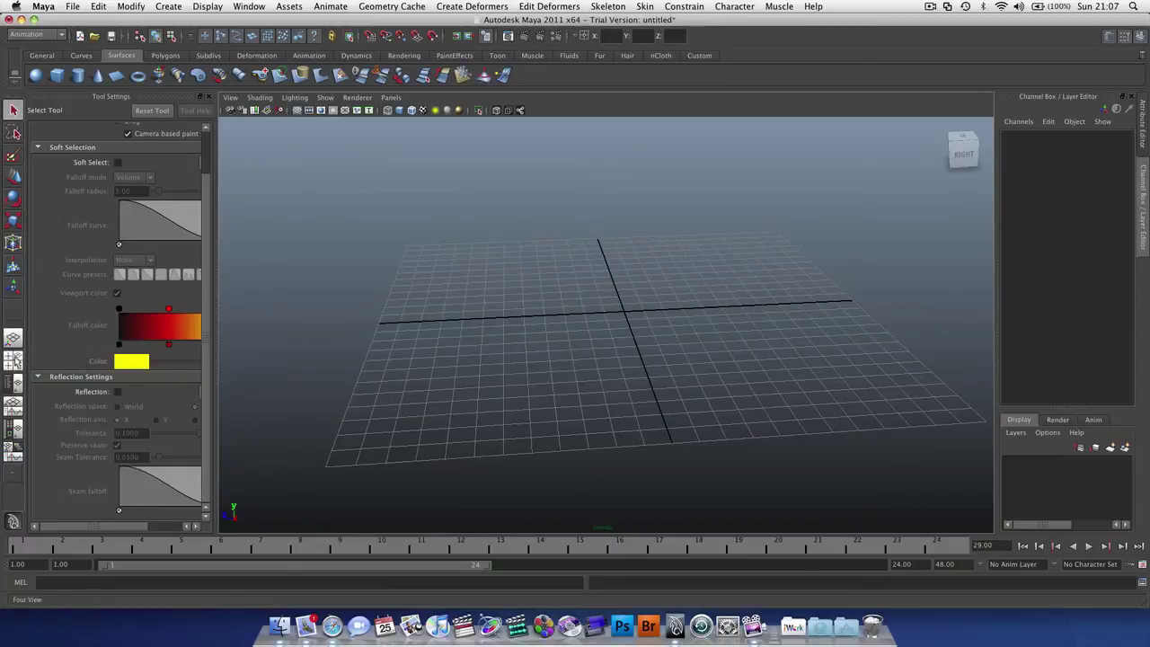
{"action": "left_click", "coordinate": [13, 360]}
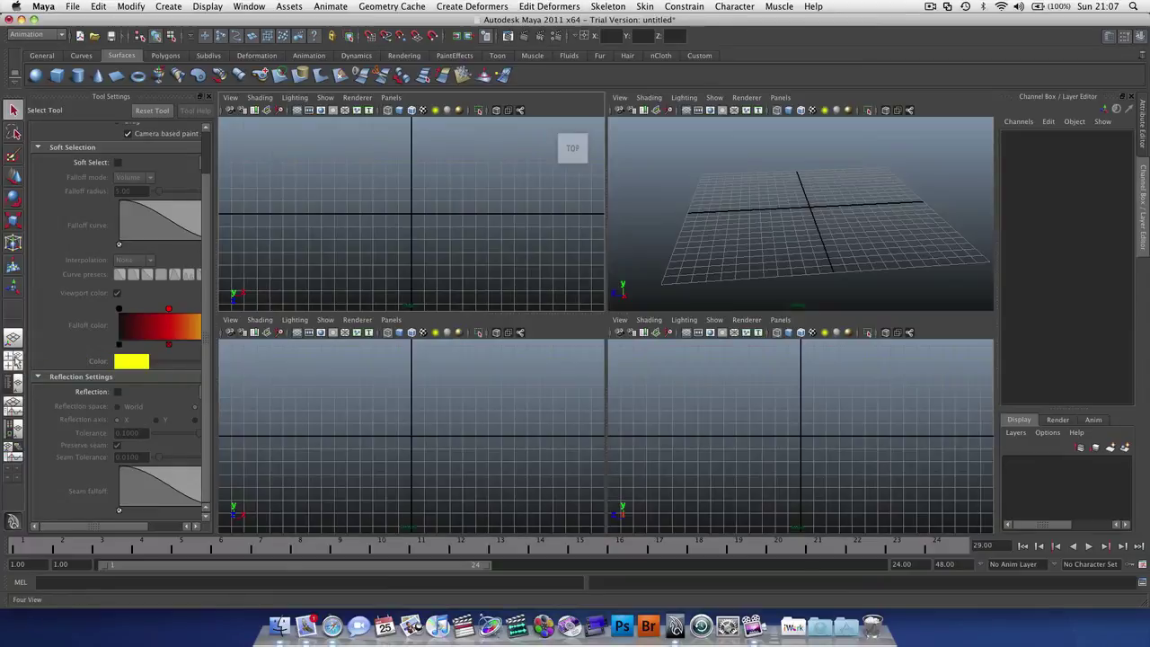
{"action": "left_click", "coordinate": [16, 384]}
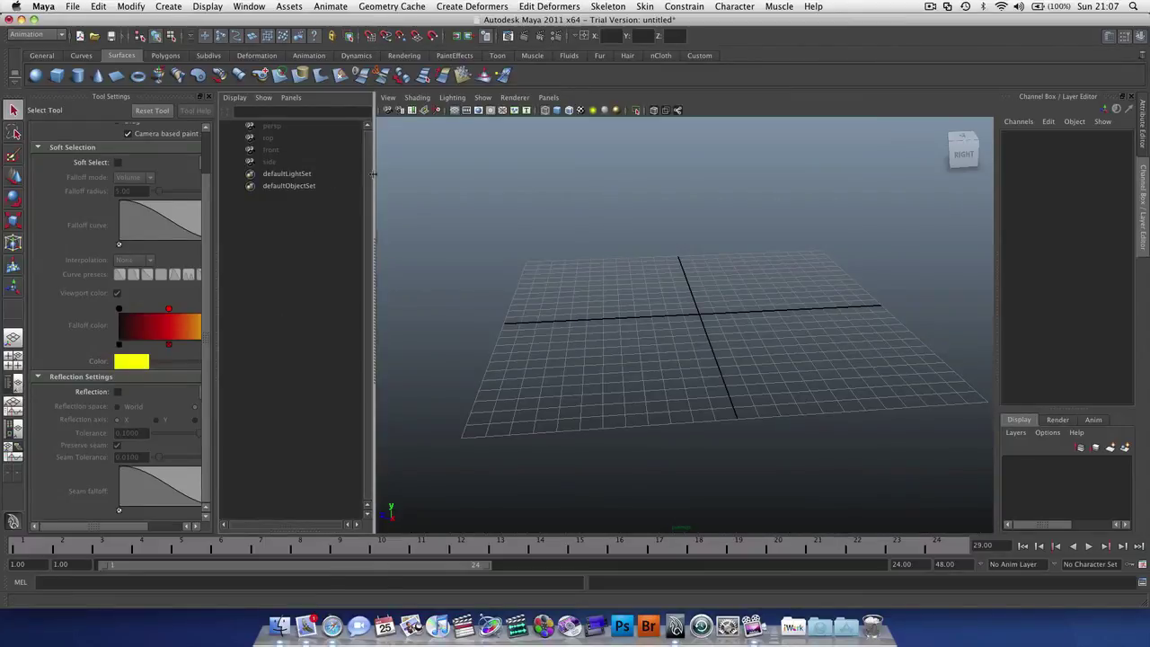
{"action": "left_click_drag", "start_coordinate": [374, 178], "coordinate": [406, 188]}
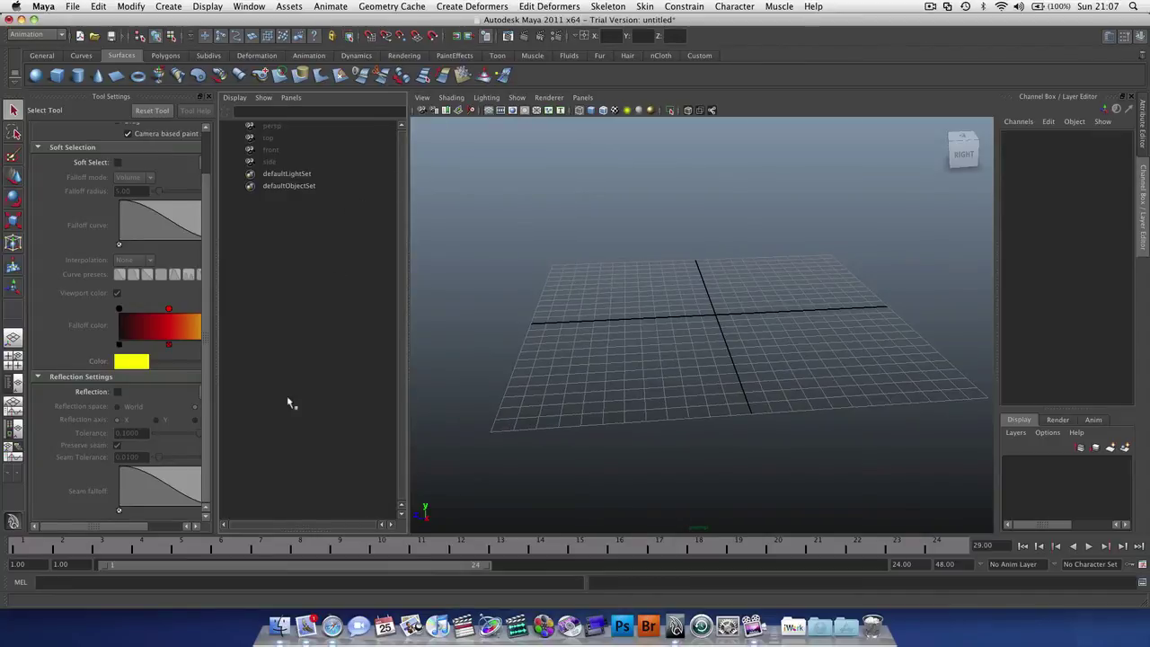